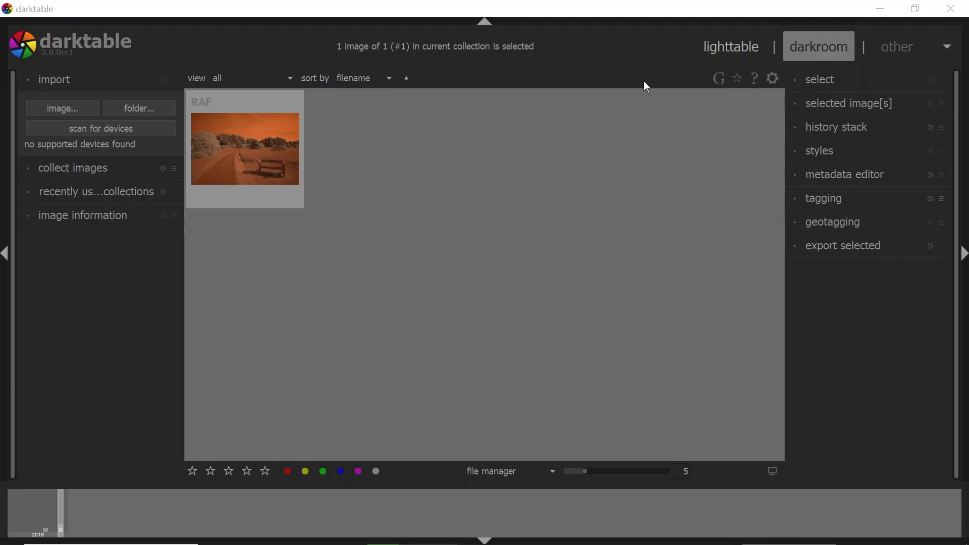
Open the orange infrared path-and-bench photo in darkroom and browse the extra module list.
{"action": "double_click", "coordinate": [247, 147]}
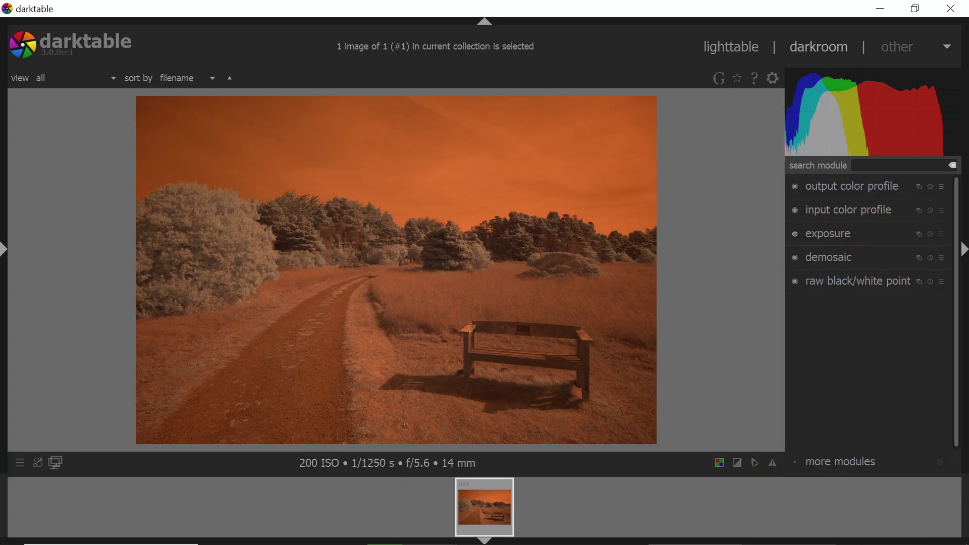
{"action": "left_click", "coordinate": [831, 460]}
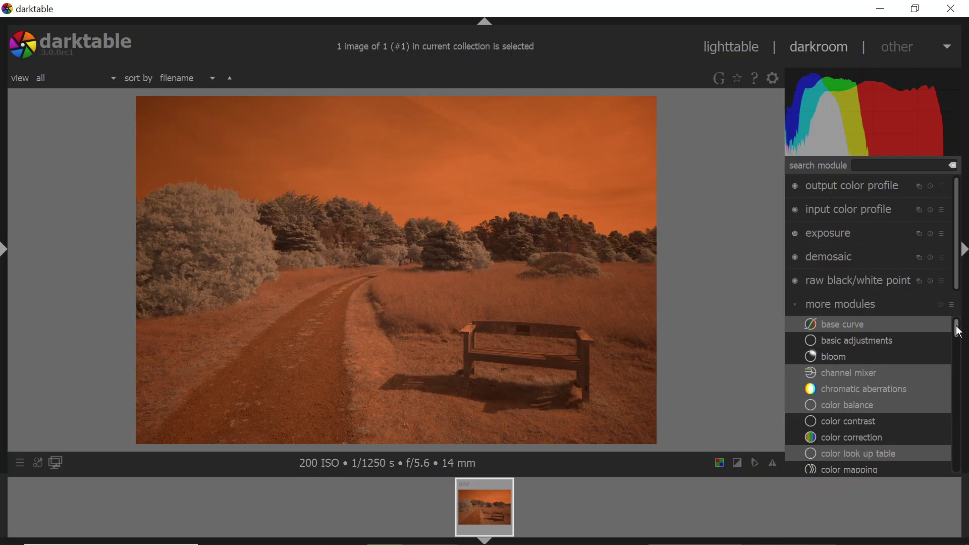
{"action": "left_click_drag", "start_coordinate": [957, 327], "coordinate": [967, 472]}
{"action": "scroll", "coordinate": [868, 445], "scroll_direction": "up", "scroll_amount": 15}
{"action": "left_click", "coordinate": [853, 304]}
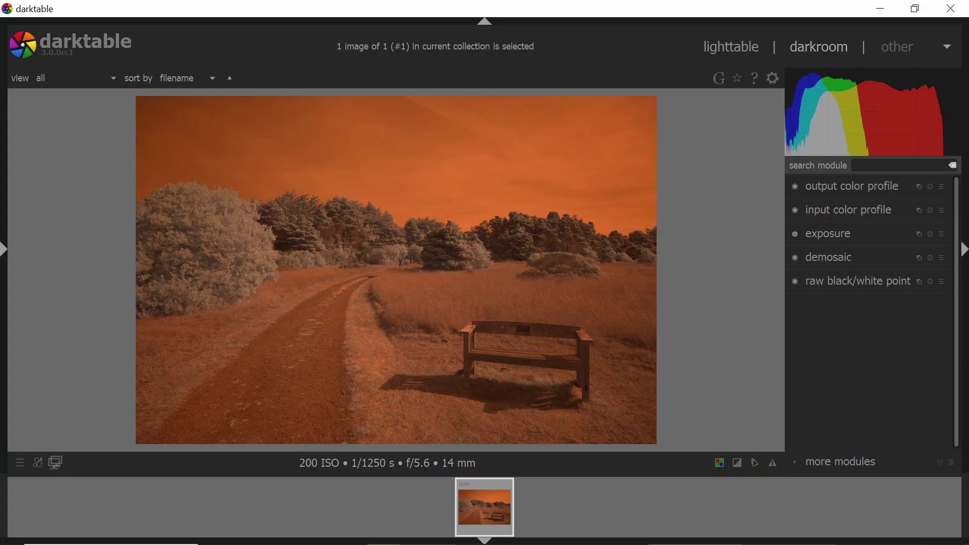
Apply the channel mixer's 'swap R and B' preset so the orange photo turns blue.
{"action": "type", "text": "ch"}
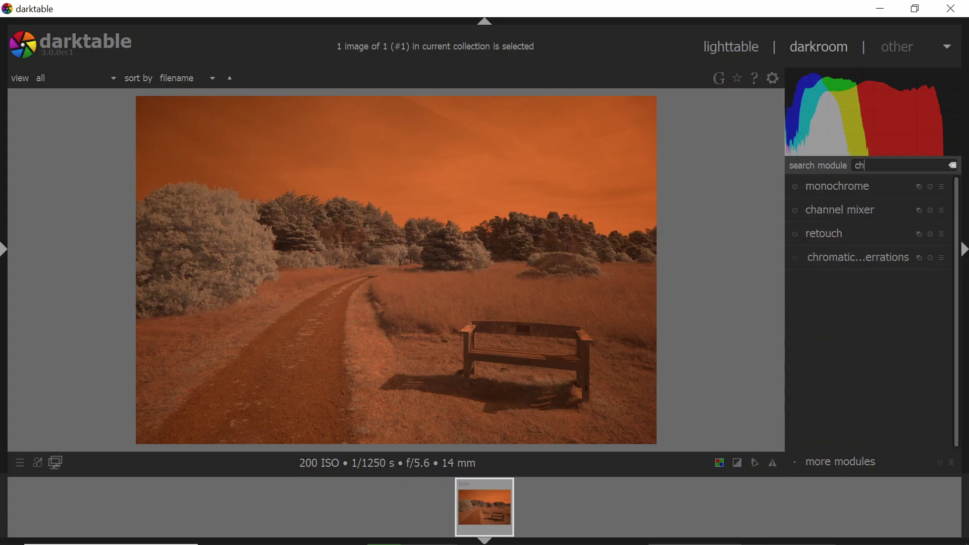
{"action": "left_click", "coordinate": [828, 209]}
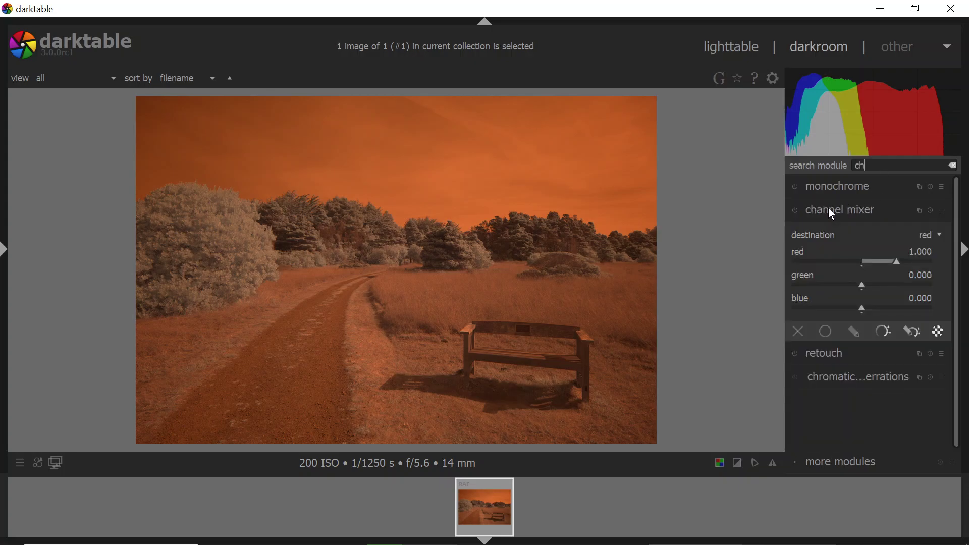
{"action": "left_click", "coordinate": [941, 213]}
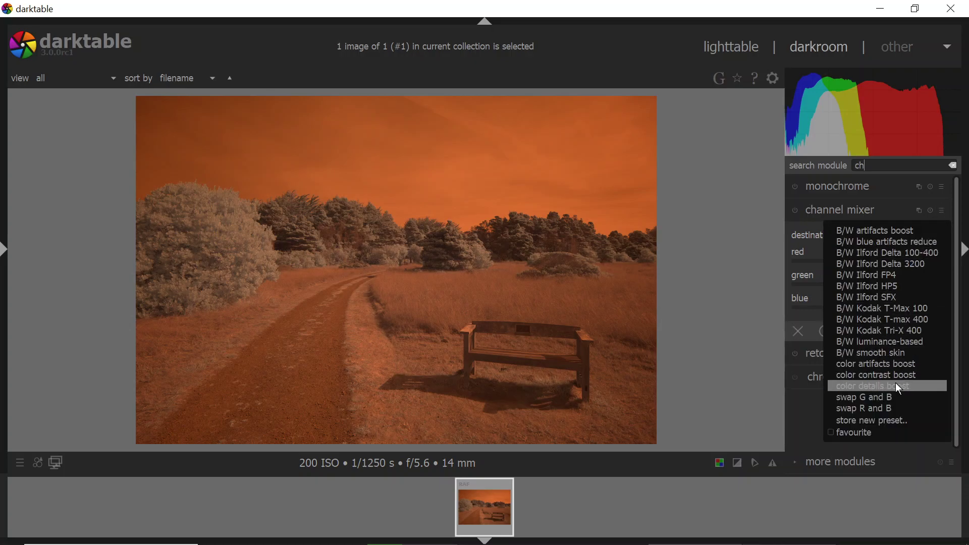
{"action": "left_click", "coordinate": [872, 409]}
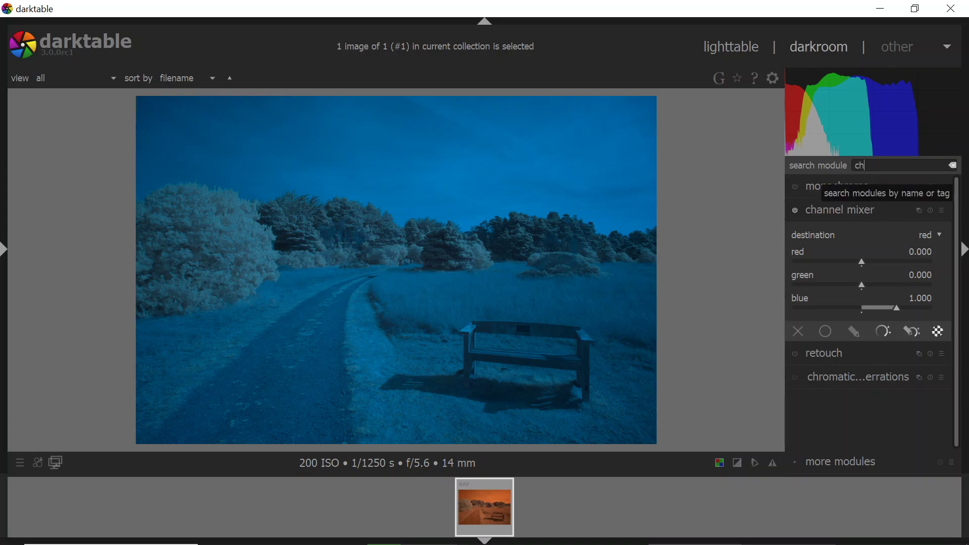
Switch the white balance module to the spot measurement preset.
{"action": "key", "text": "BackSpace"}
{"action": "key", "text": "BackSpace"}
{"action": "type", "text": "wh"}
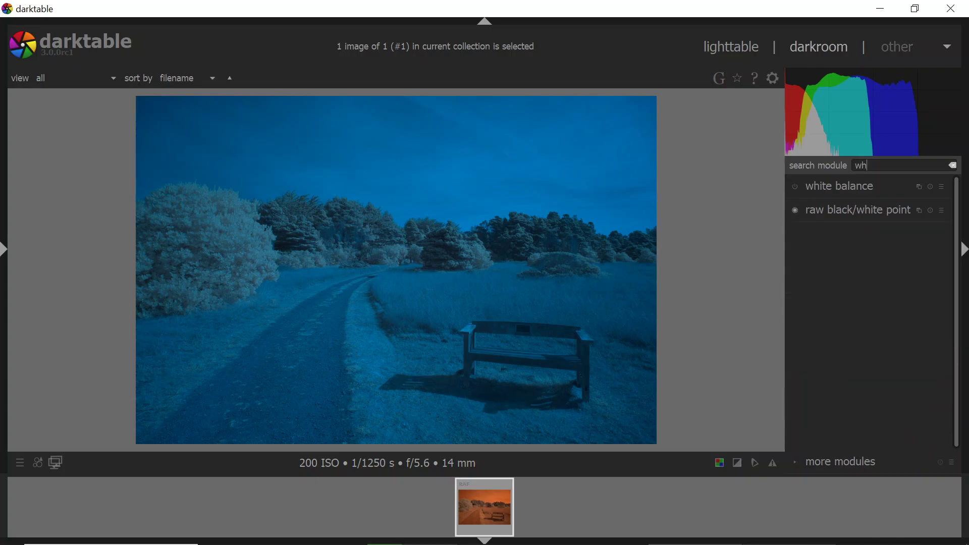
{"action": "left_click", "coordinate": [827, 191]}
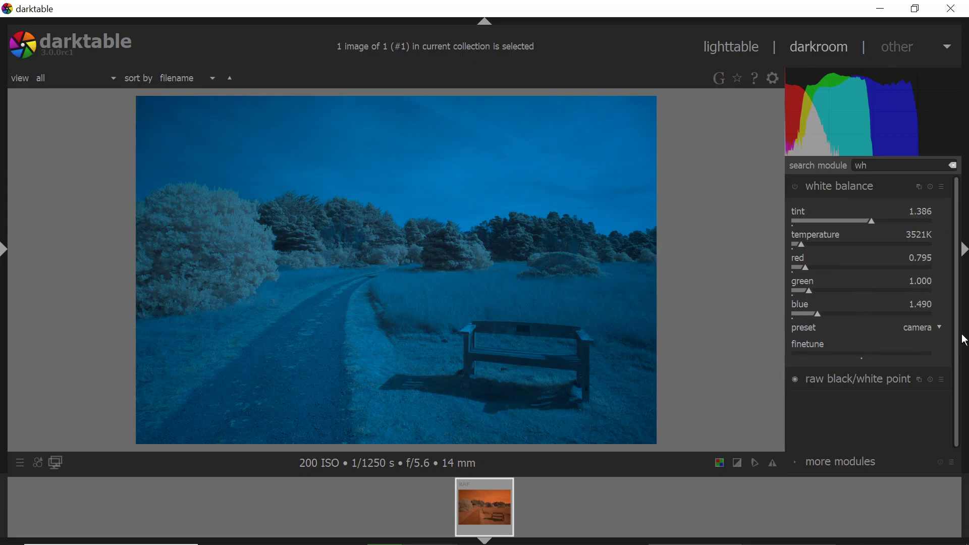
{"action": "left_click", "coordinate": [915, 329]}
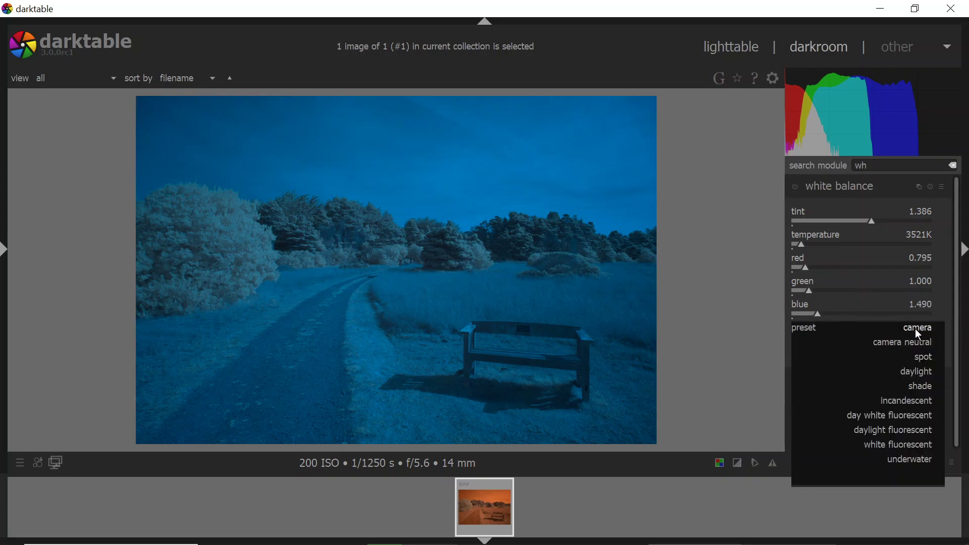
{"action": "left_click", "coordinate": [926, 359]}
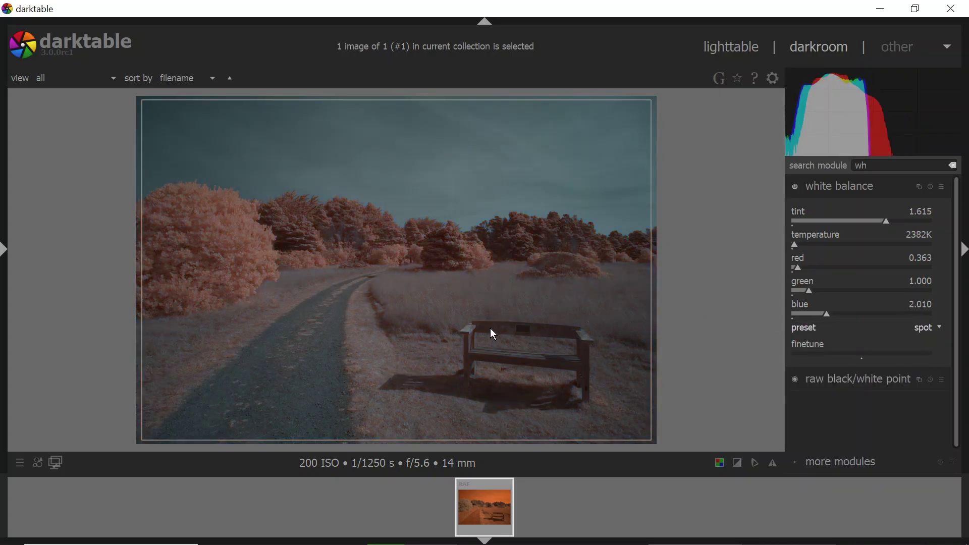
Spot-sample white balance on the bench, bush and path, ending at 2451K, tint 1.635.
{"action": "left_click_drag", "start_coordinate": [485, 325], "coordinate": [492, 328]}
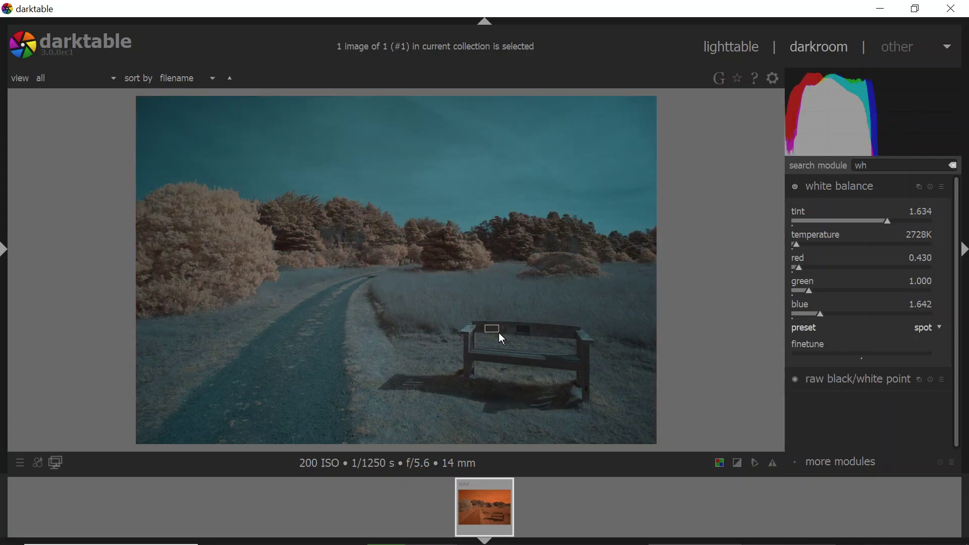
{"action": "left_click_drag", "start_coordinate": [227, 223], "coordinate": [243, 242]}
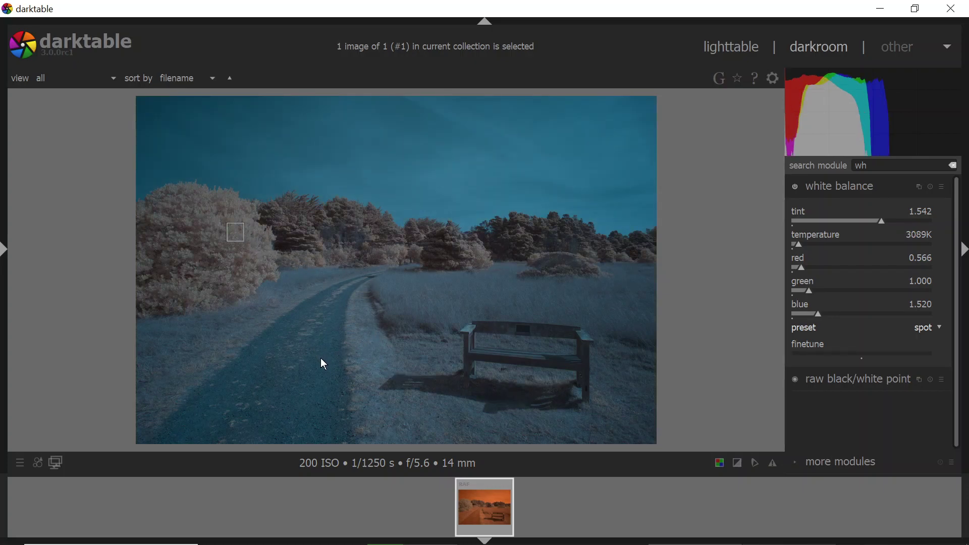
{"action": "left_click_drag", "start_coordinate": [321, 359], "coordinate": [337, 374]}
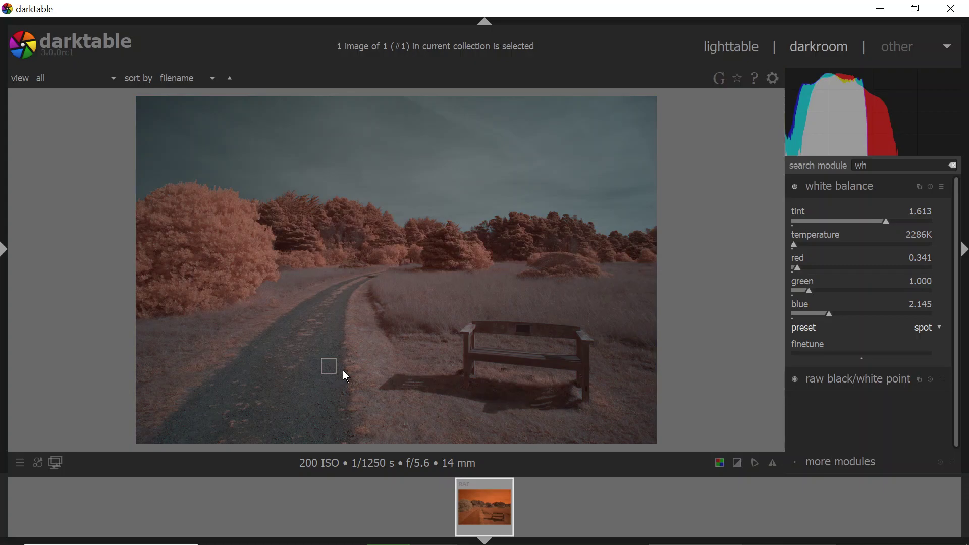
{"action": "left_click_drag", "start_coordinate": [490, 325], "coordinate": [501, 330]}
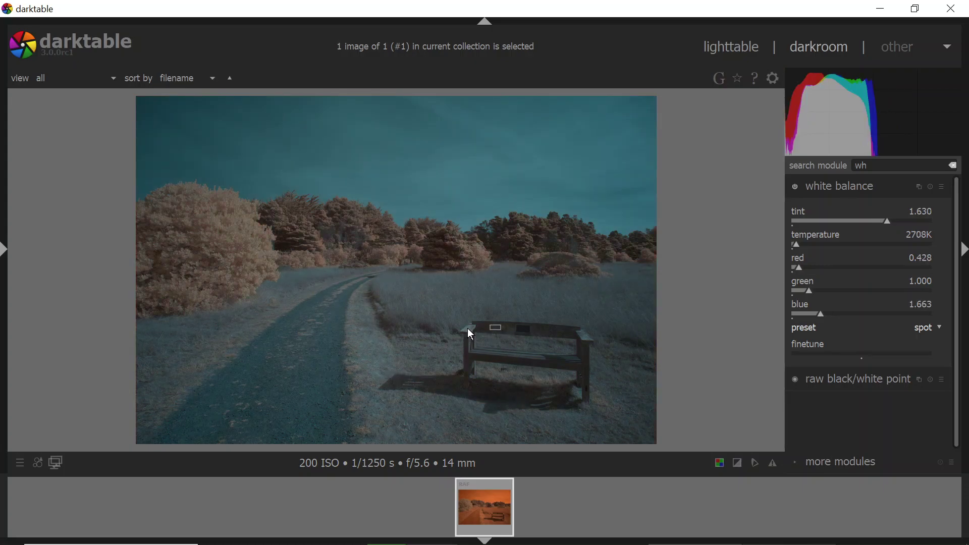
{"action": "left_click_drag", "start_coordinate": [468, 336], "coordinate": [470, 337]}
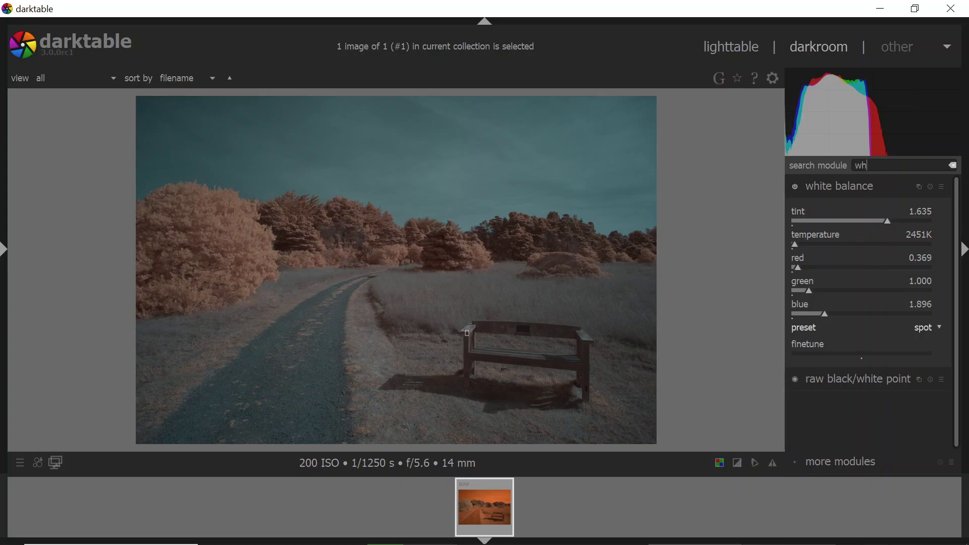
Set basic adjustments exposure to +1.64 EV and contrast to 0.17.
{"action": "key", "text": "BackSpace"}
{"action": "key", "text": "BackSpace"}
{"action": "type", "text": "ba"}
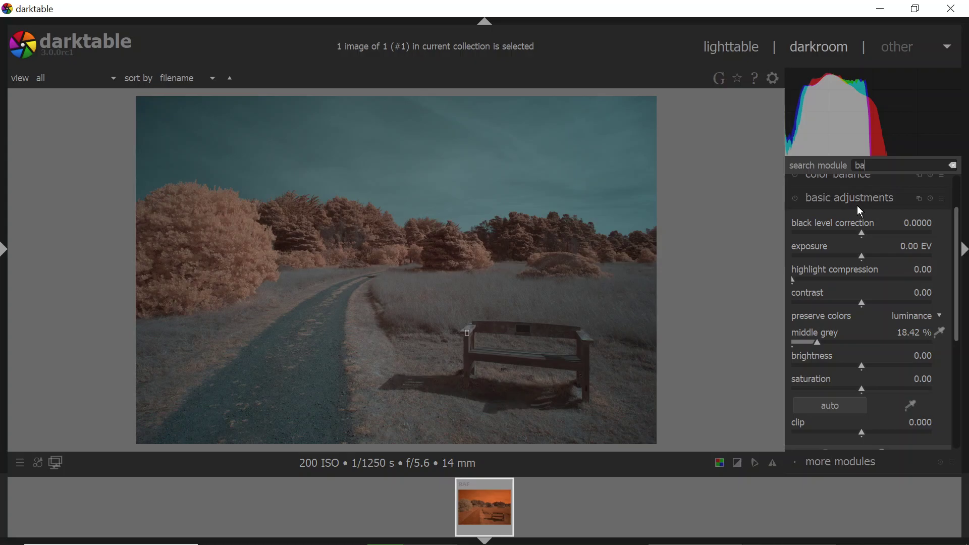
{"action": "left_click_drag", "start_coordinate": [862, 257], "coordinate": [894, 259]}
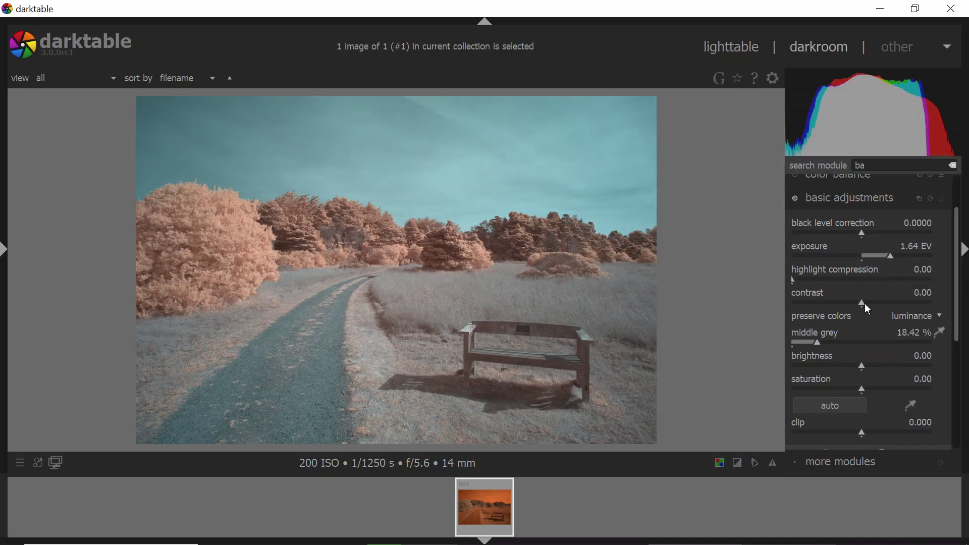
{"action": "left_click_drag", "start_coordinate": [865, 308], "coordinate": [878, 310]}
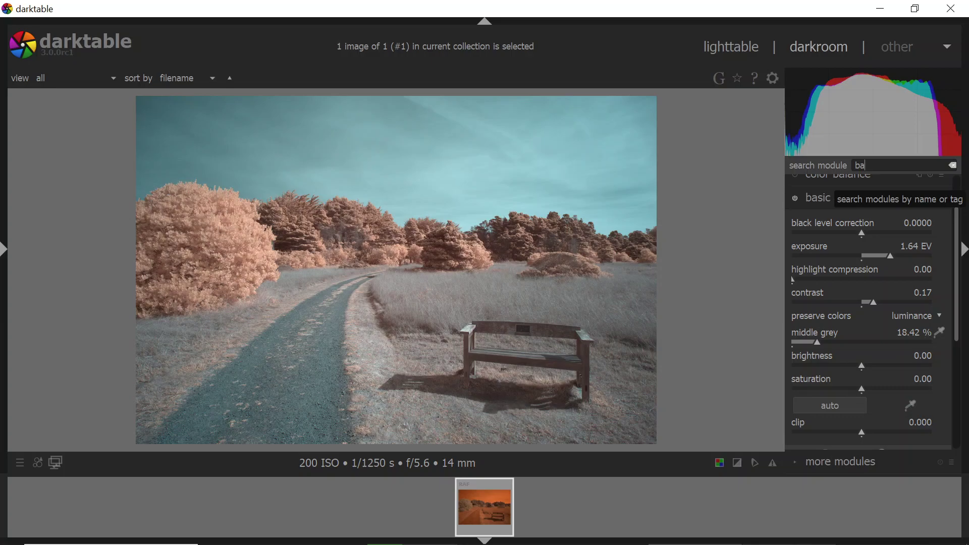
Open color zones and pick the sky colour from the image.
{"action": "key", "text": "BackSpace"}
{"action": "key", "text": "BackSpace"}
{"action": "type", "text": "co"}
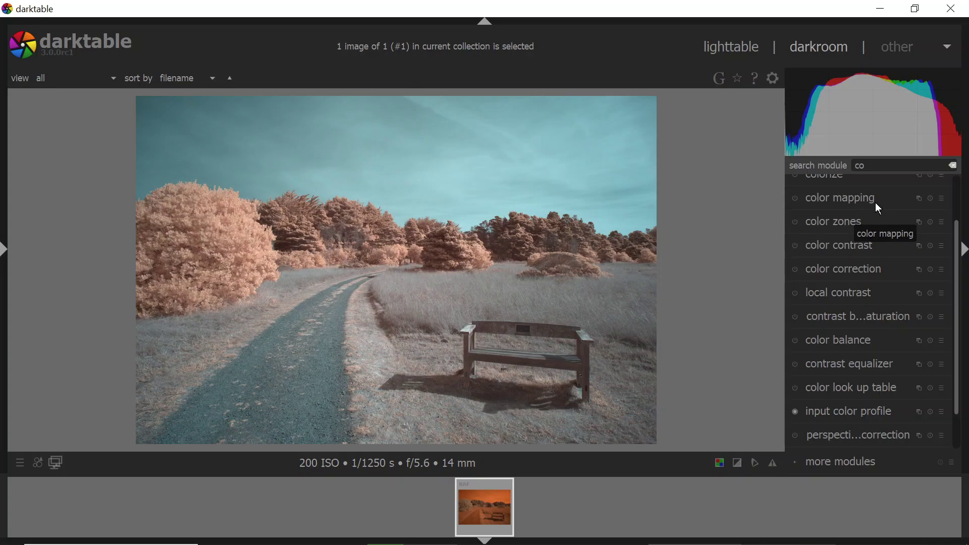
{"action": "left_click", "coordinate": [826, 226]}
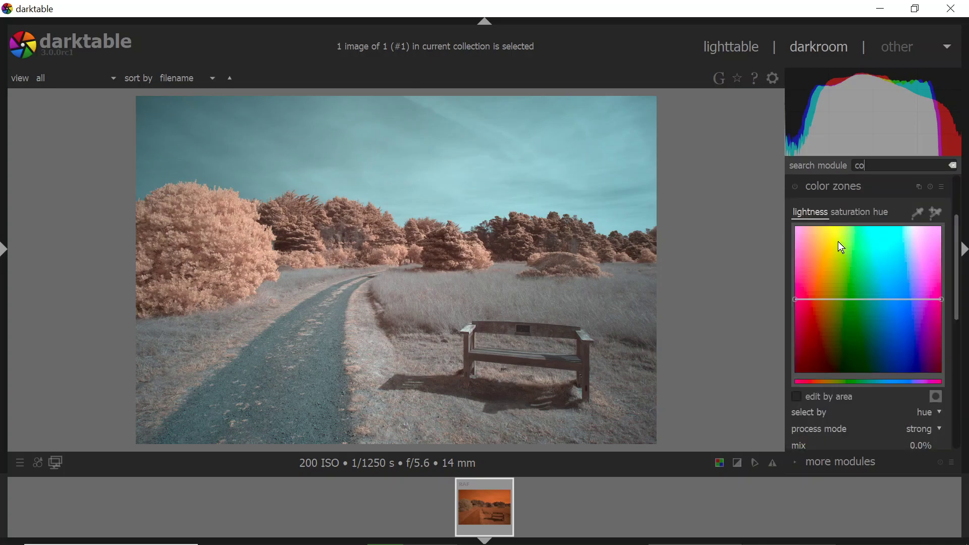
{"action": "left_click", "coordinate": [919, 214]}
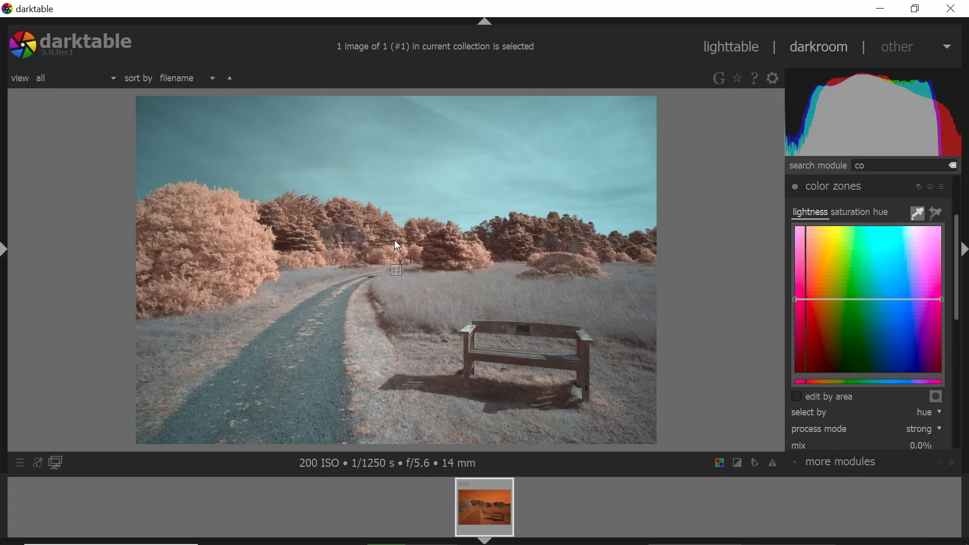
{"action": "left_click", "coordinate": [375, 160]}
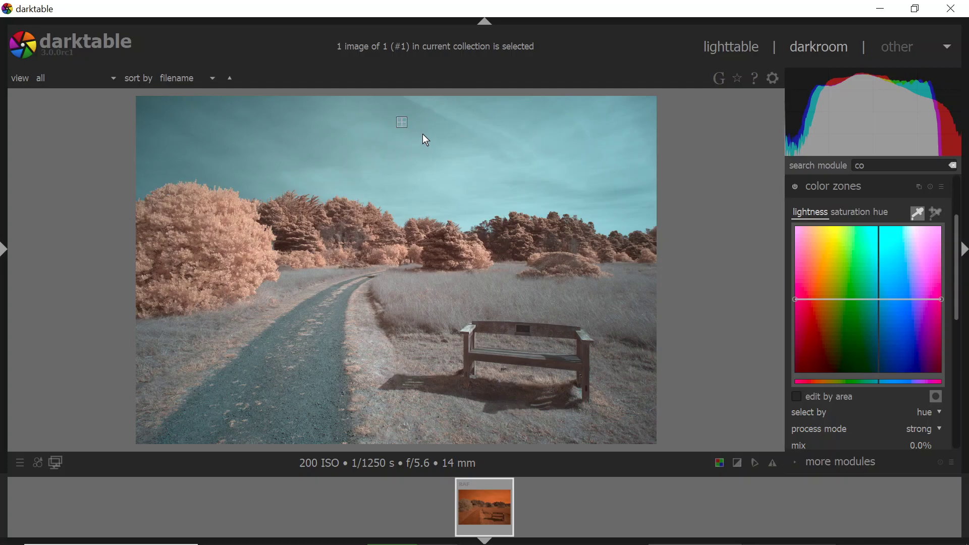
{"action": "left_click", "coordinate": [406, 110]}
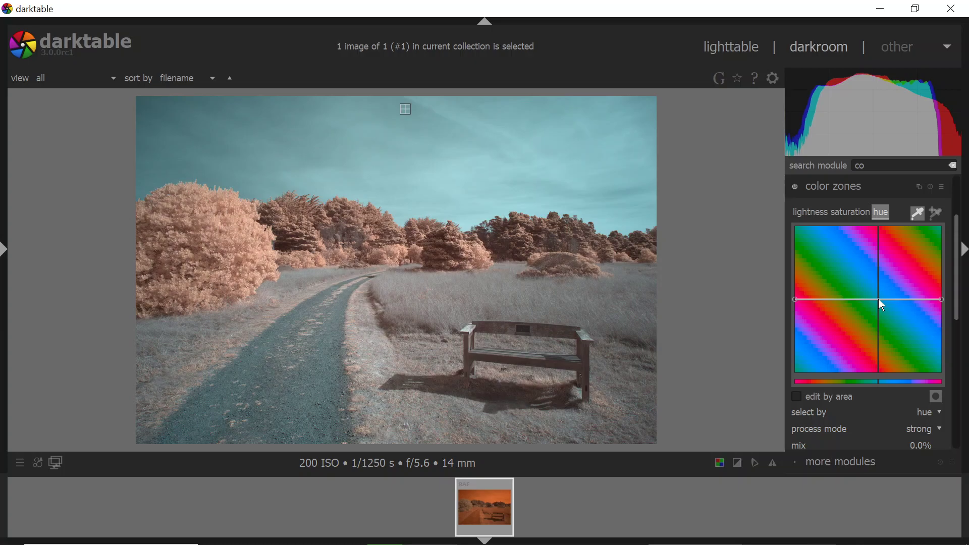
In color zones, push blue hues bluer, raise their saturation and lower their lightness.
{"action": "left_click_drag", "start_coordinate": [879, 300], "coordinate": [877, 288]}
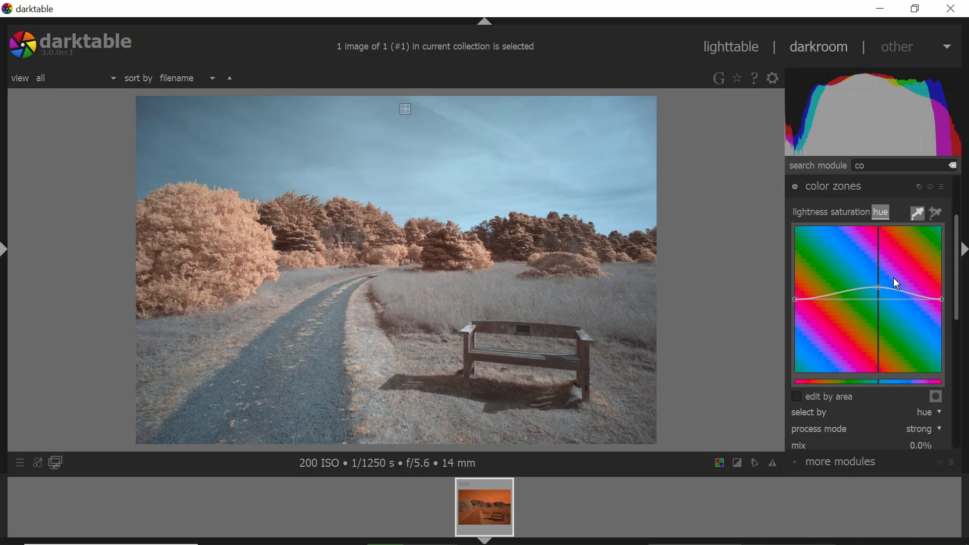
{"action": "left_click", "coordinate": [851, 214]}
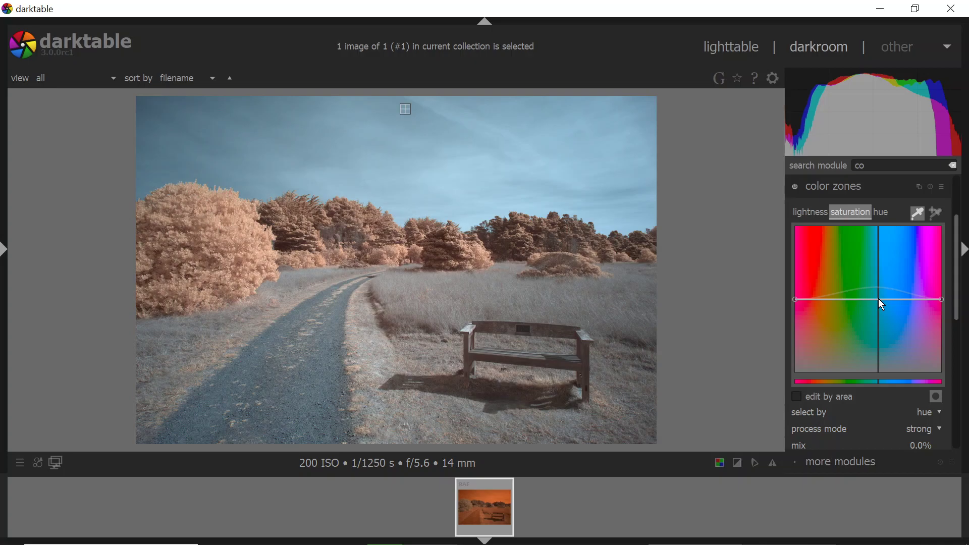
{"action": "left_click_drag", "start_coordinate": [879, 299], "coordinate": [877, 284]}
{"action": "left_click", "coordinate": [806, 215]}
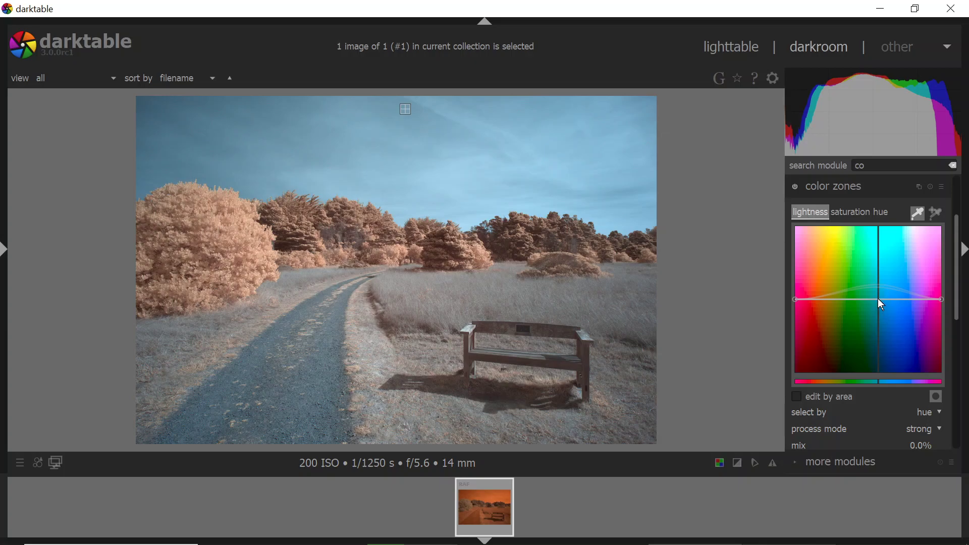
{"action": "left_click_drag", "start_coordinate": [878, 298], "coordinate": [877, 305]}
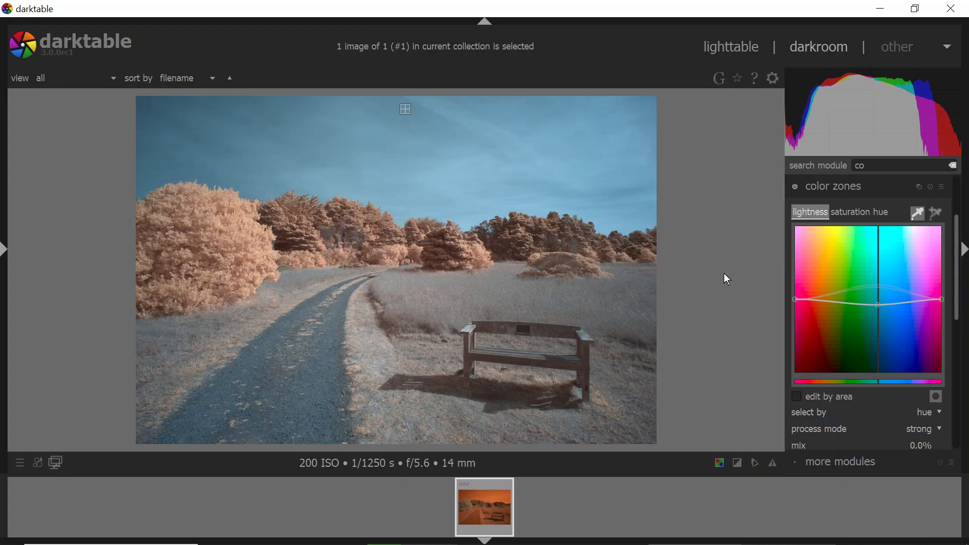
Sample the bush, then boost red-orange saturation and shift those hues toward pink in color zones.
{"action": "left_click", "coordinate": [245, 232]}
{"action": "left_click", "coordinate": [232, 238]}
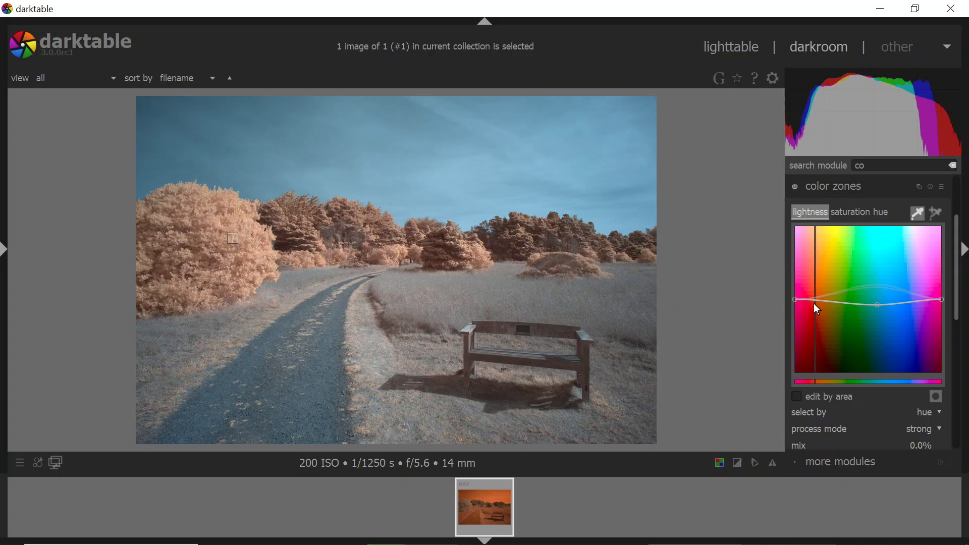
{"action": "left_click", "coordinate": [858, 212]}
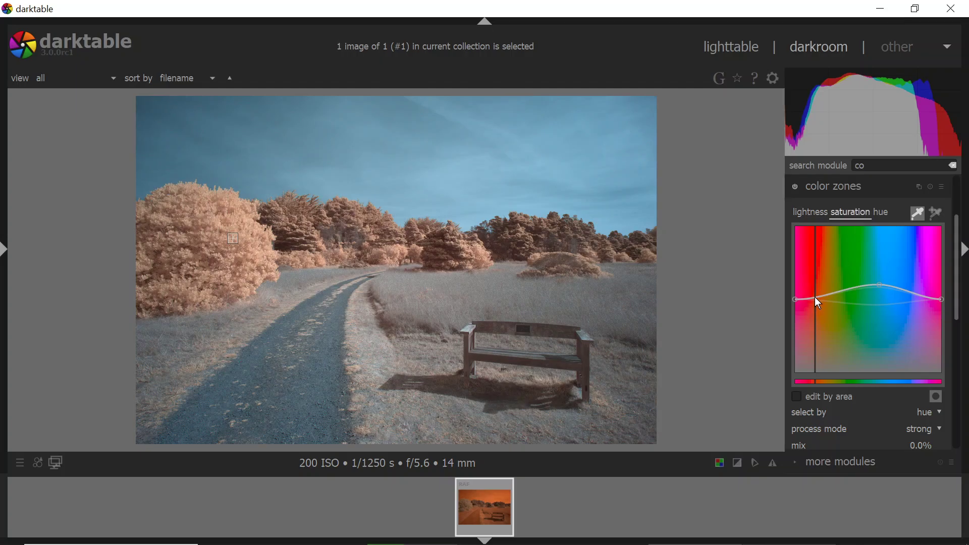
{"action": "left_click_drag", "start_coordinate": [814, 296], "coordinate": [815, 283]}
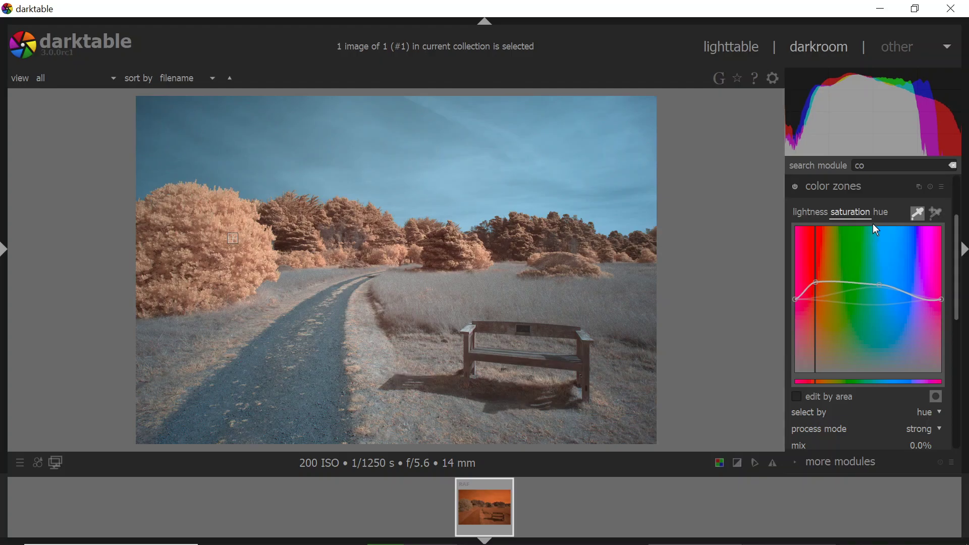
{"action": "left_click", "coordinate": [880, 212]}
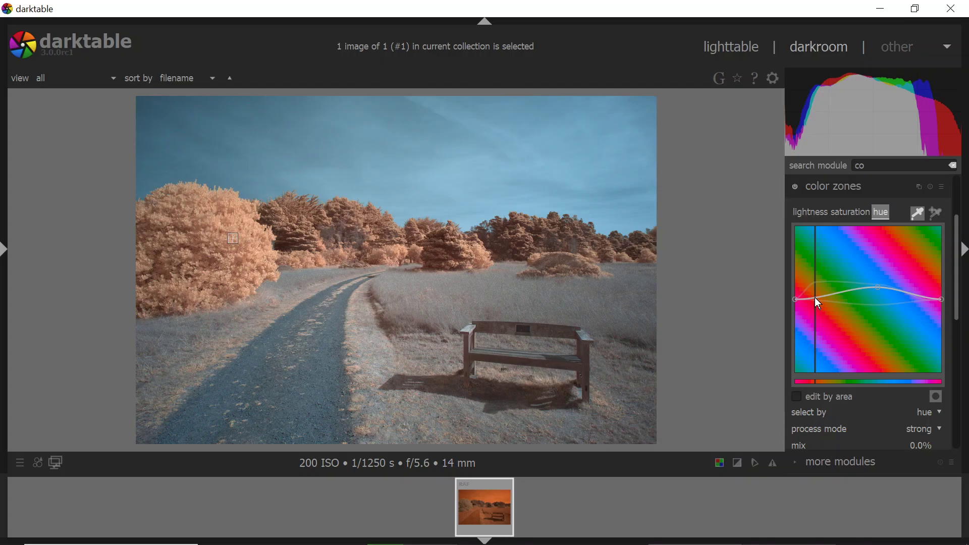
{"action": "mouse_move", "coordinate": [816, 298]}
{"action": "left_mouse_down"}
{"action": "mouse_move", "coordinate": [818, 235]}
{"action": "mouse_move", "coordinate": [816, 319]}
{"action": "mouse_move", "coordinate": [815, 309]}
{"action": "left_mouse_up"}
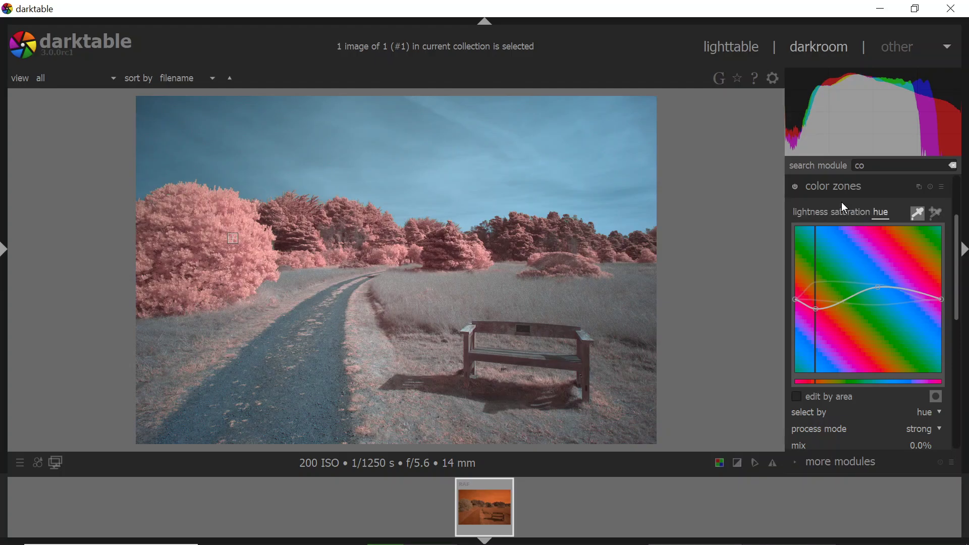
{"action": "left_click", "coordinate": [830, 187]}
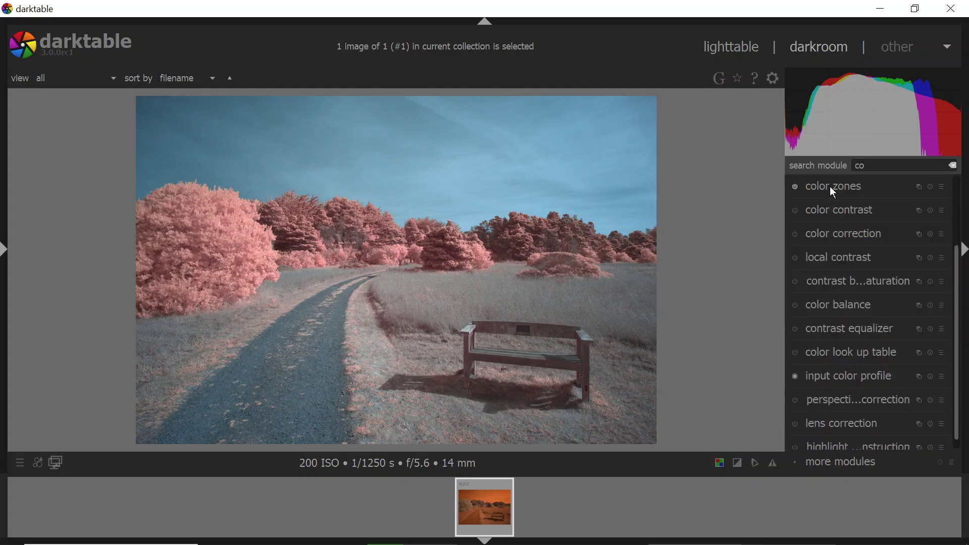
{"action": "left_click", "coordinate": [843, 211]}
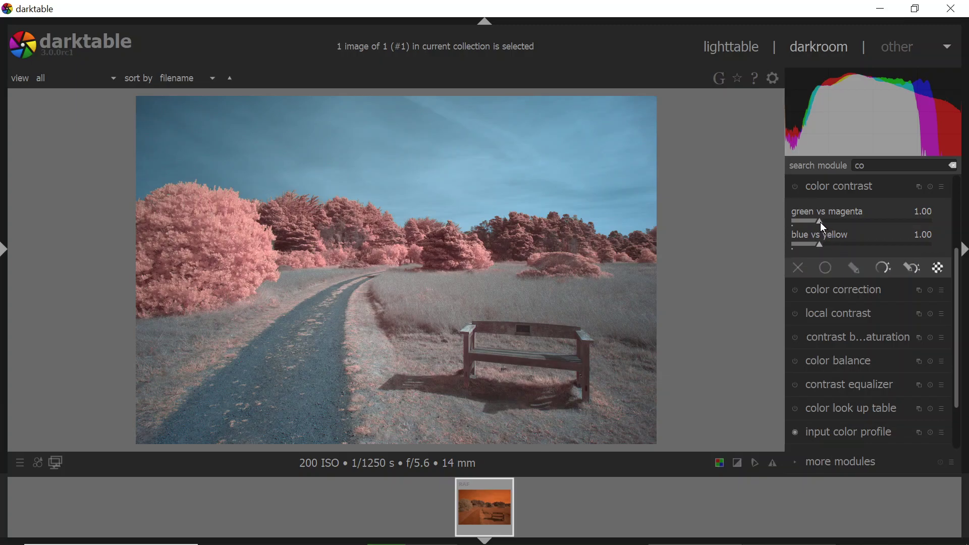
Set color contrast green vs magenta to 1.19 and blue vs yellow to 1.08.
{"action": "left_click_drag", "start_coordinate": [821, 225], "coordinate": [823, 250]}
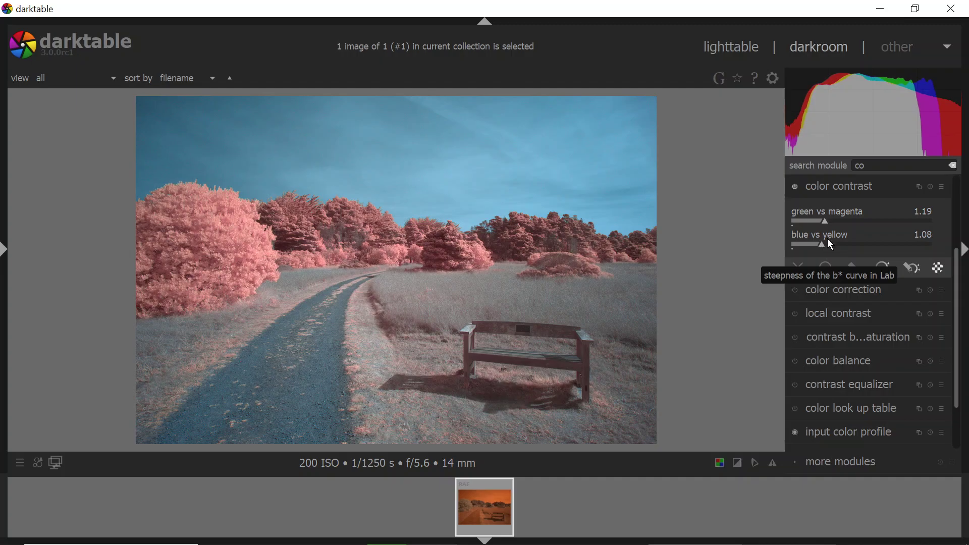
Collapse color contrast, expand color balance and scroll to its shadows lift controls.
{"action": "left_click", "coordinate": [856, 196]}
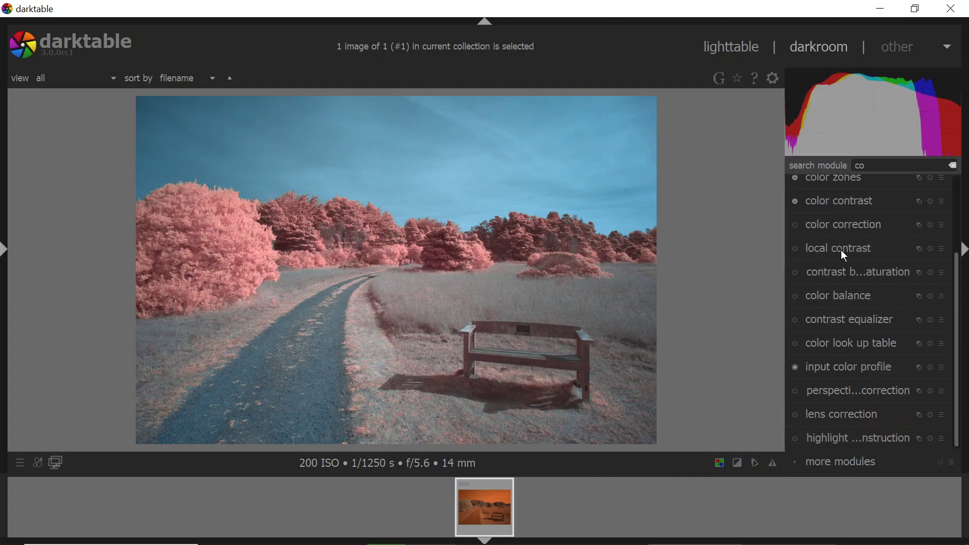
{"action": "left_click", "coordinate": [845, 299]}
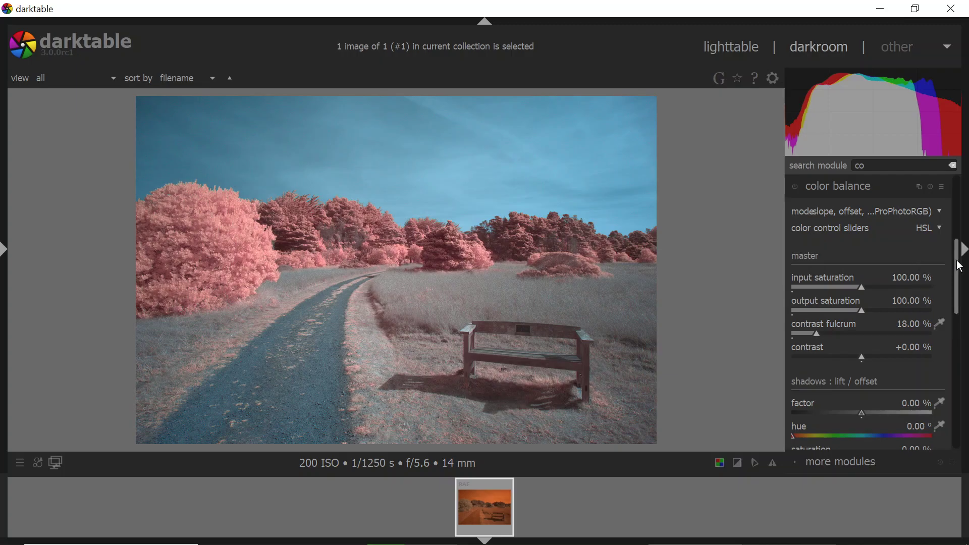
{"action": "scroll", "coordinate": [960, 267], "scroll_direction": "down", "scroll_amount": 2}
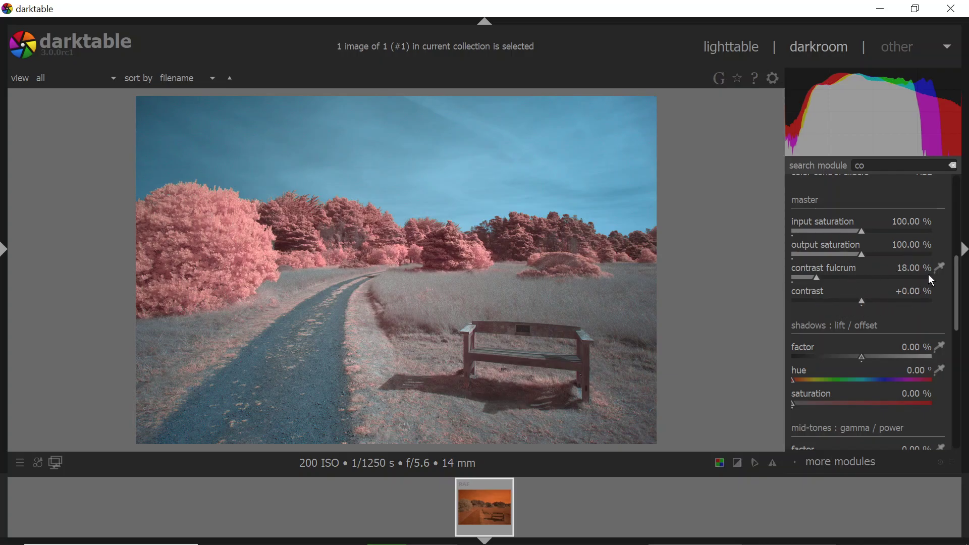
{"action": "scroll", "coordinate": [953, 286], "scroll_direction": "down", "scroll_amount": 2}
{"action": "scroll", "coordinate": [955, 288], "scroll_direction": "down", "scroll_amount": 2}
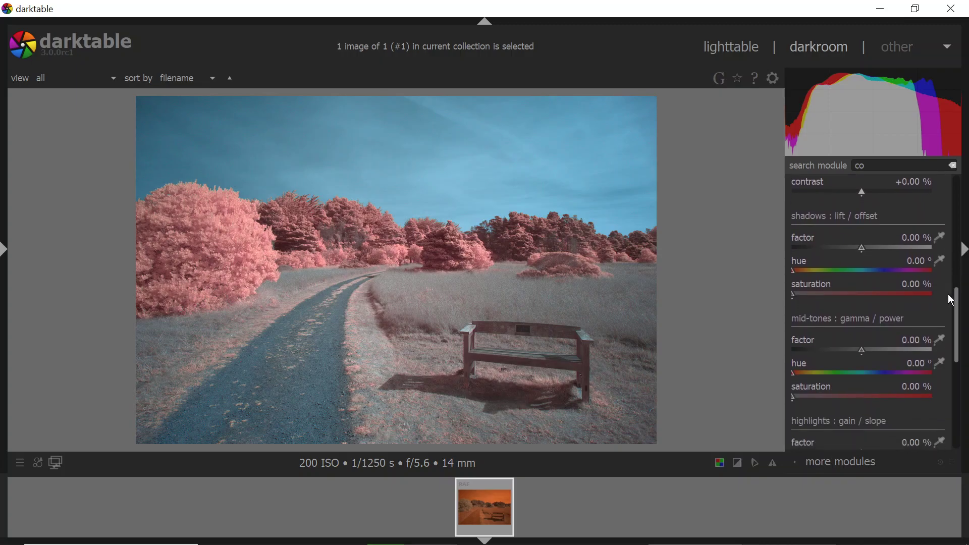
{"action": "scroll", "coordinate": [951, 302], "scroll_direction": "down", "scroll_amount": 1}
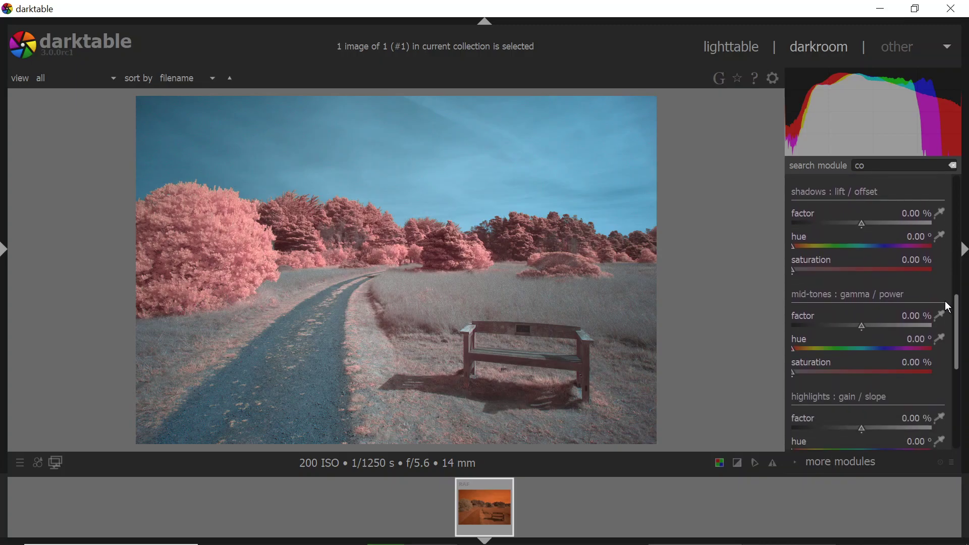
{"action": "scroll", "coordinate": [948, 307], "scroll_direction": "down", "scroll_amount": 1}
{"action": "scroll", "coordinate": [948, 307], "scroll_direction": "up", "scroll_amount": 1}
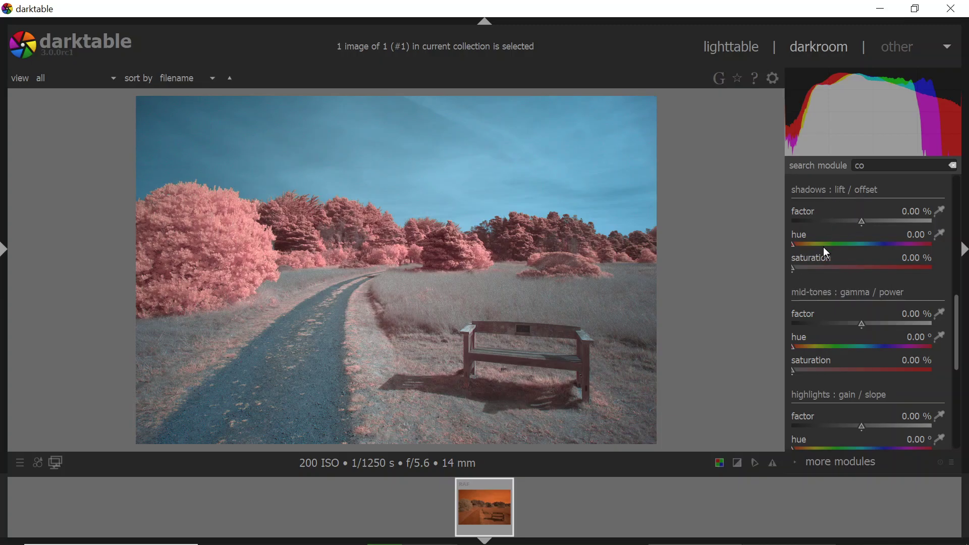
Give shadows a blue tint at hue 251.22° and highlights hue 59.57° with 5.04% saturation.
{"action": "left_click_drag", "start_coordinate": [794, 247], "coordinate": [891, 253]}
{"action": "left_click_drag", "start_coordinate": [792, 267], "coordinate": [802, 270]}
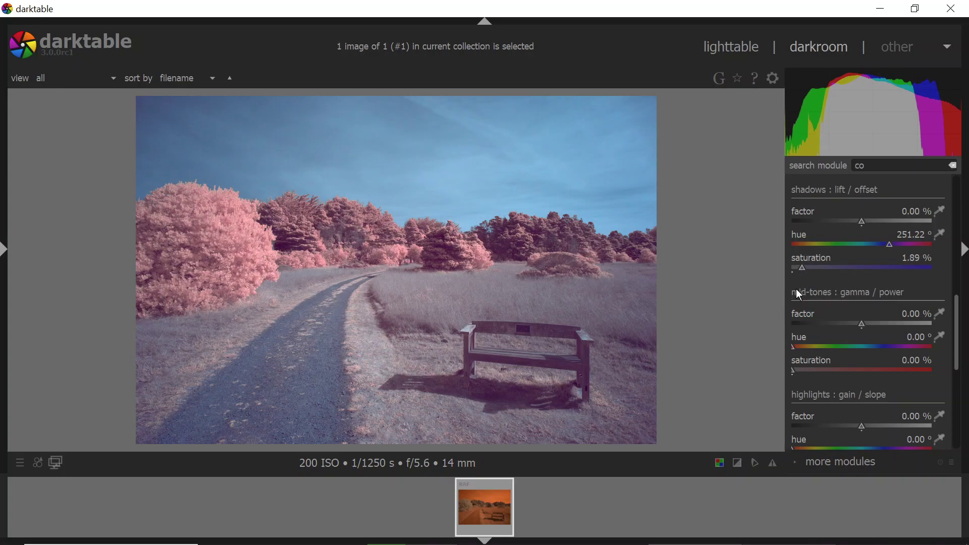
{"action": "scroll", "coordinate": [961, 317], "scroll_direction": "down", "scroll_amount": 5}
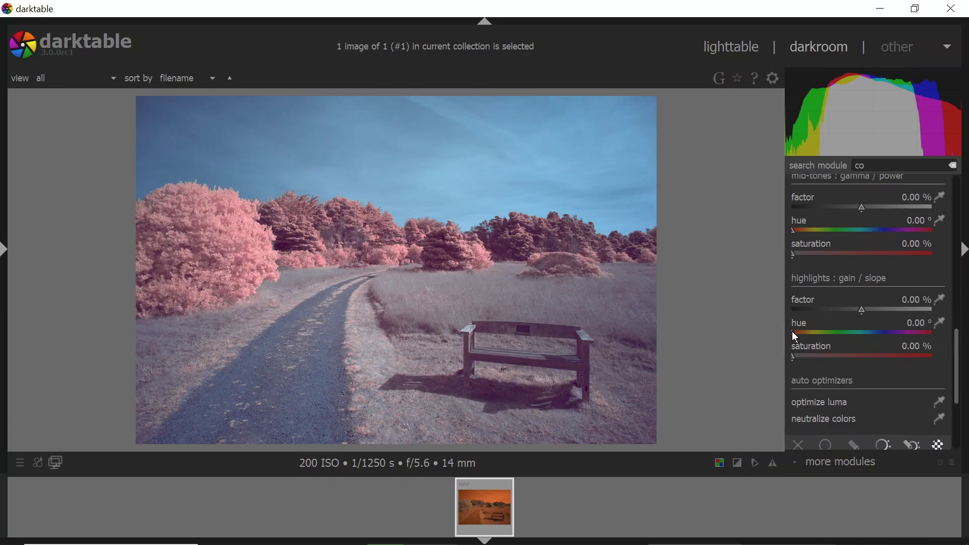
{"action": "left_click_drag", "start_coordinate": [792, 331], "coordinate": [812, 344]}
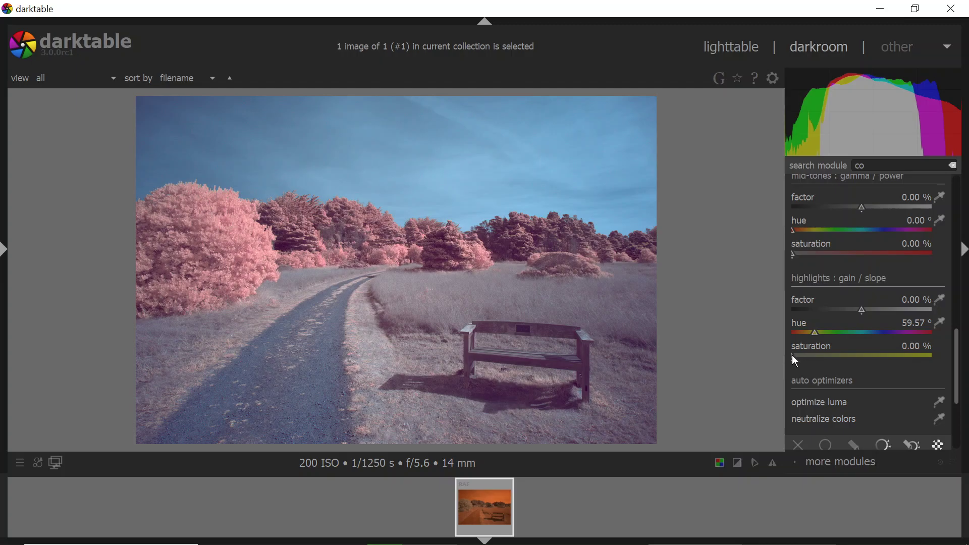
{"action": "left_click_drag", "start_coordinate": [793, 357], "coordinate": [834, 367]}
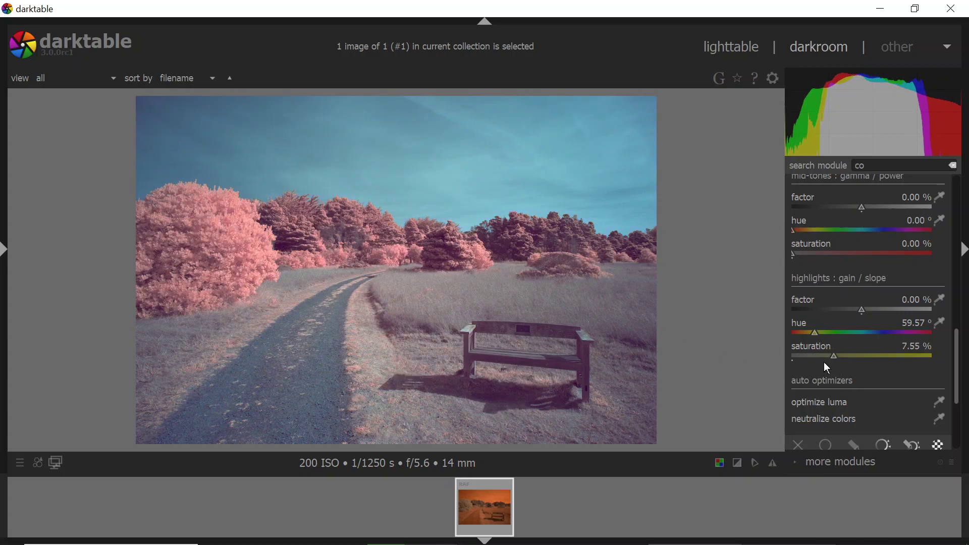
{"action": "left_click_drag", "start_coordinate": [833, 357], "coordinate": [820, 361]}
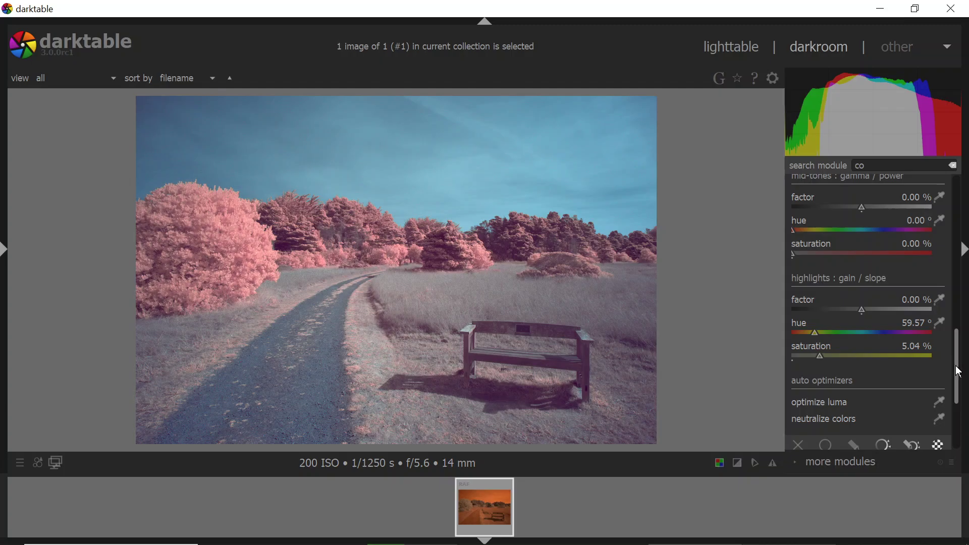
{"action": "left_click_drag", "start_coordinate": [958, 369], "coordinate": [963, 258]}
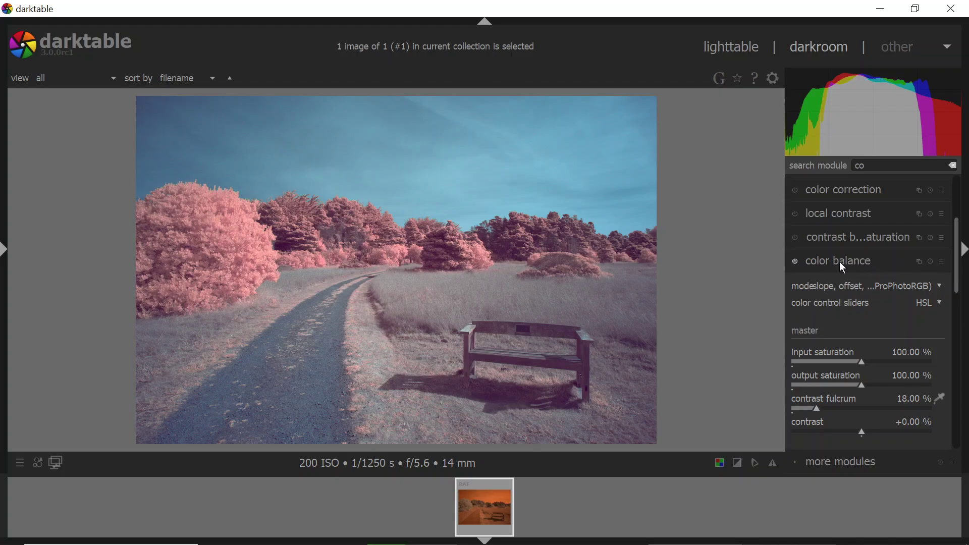
Toggle color balance on and off to compare, then reset its hue and saturation to 0.
{"action": "left_click", "coordinate": [797, 263]}
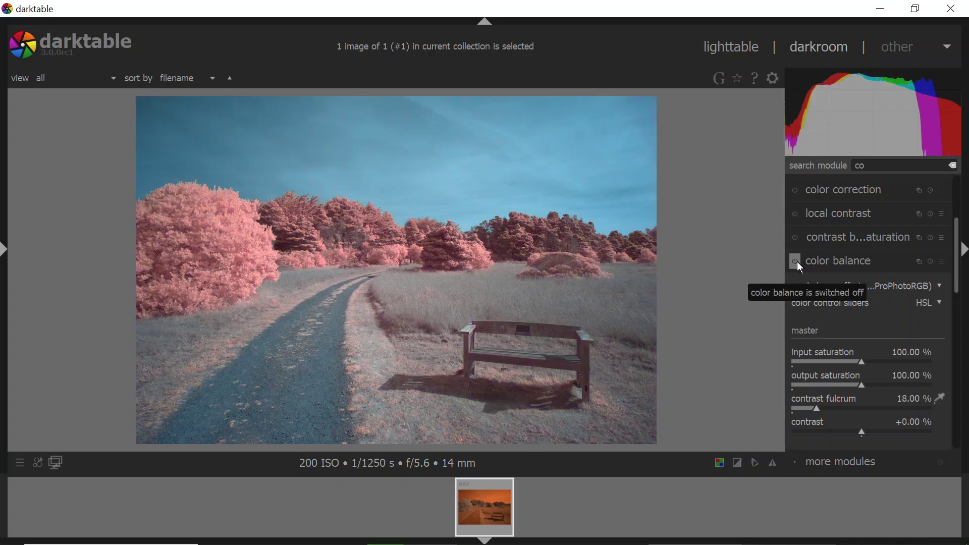
{"action": "left_click", "coordinate": [797, 262]}
{"action": "left_click", "coordinate": [799, 261]}
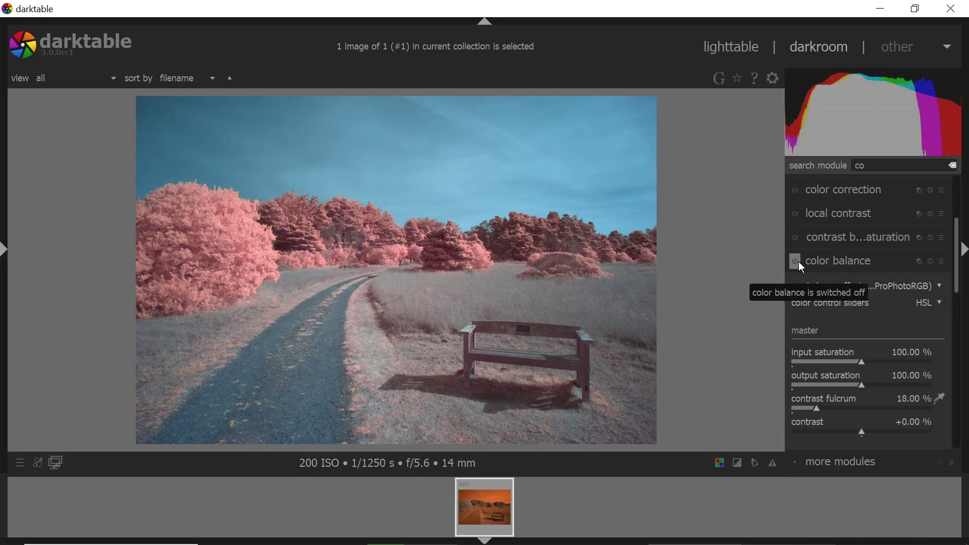
{"action": "left_click", "coordinate": [799, 261]}
{"action": "left_click", "coordinate": [798, 260]}
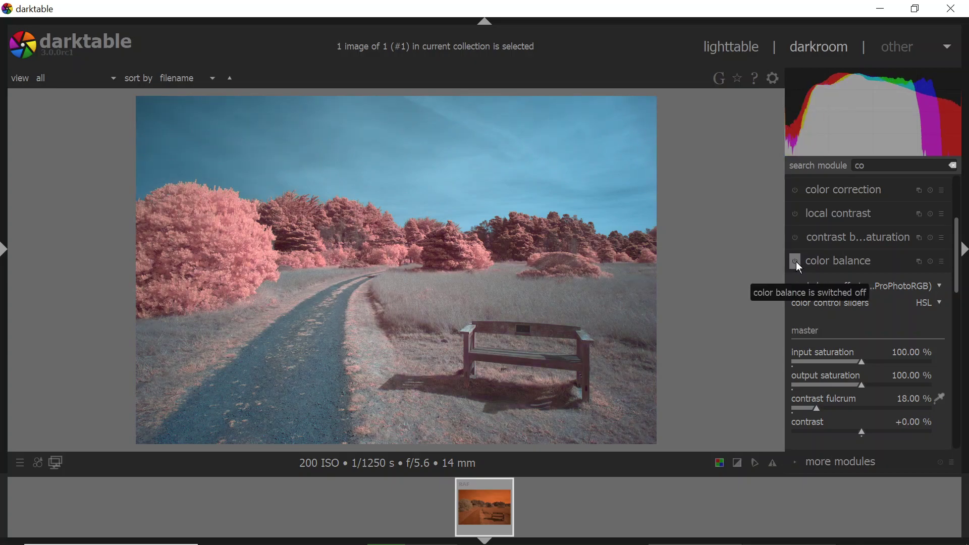
{"action": "left_click", "coordinate": [799, 262]}
{"action": "left_click", "coordinate": [799, 262]}
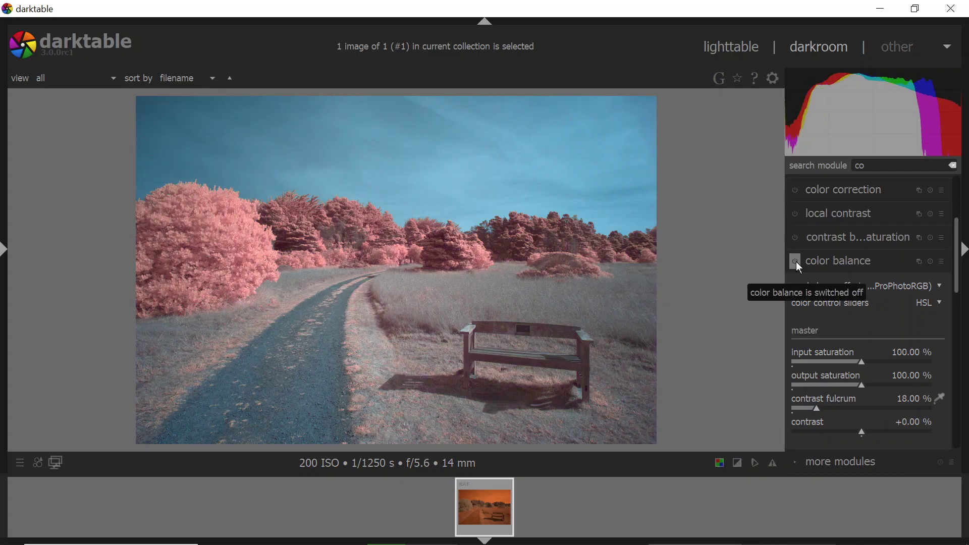
{"action": "left_click", "coordinate": [796, 260]}
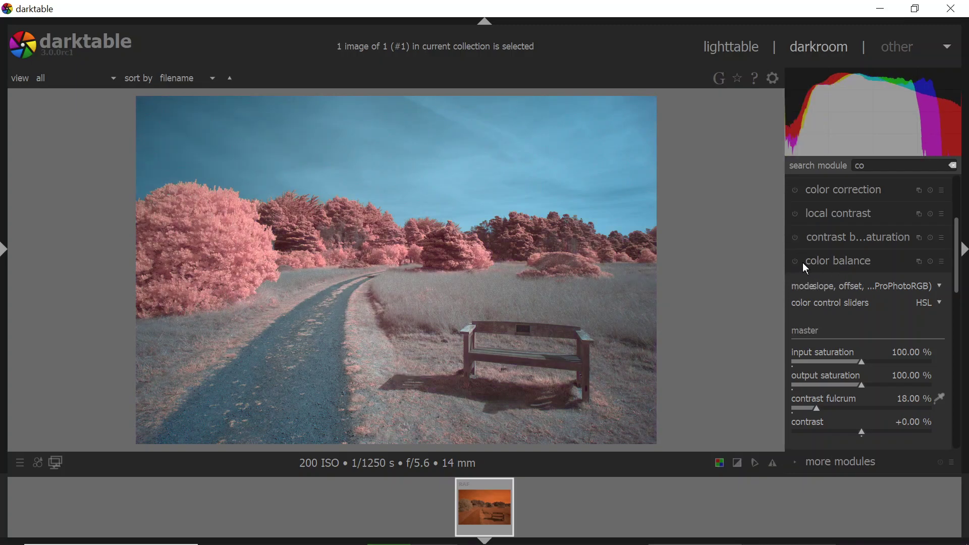
{"action": "left_click", "coordinate": [800, 263]}
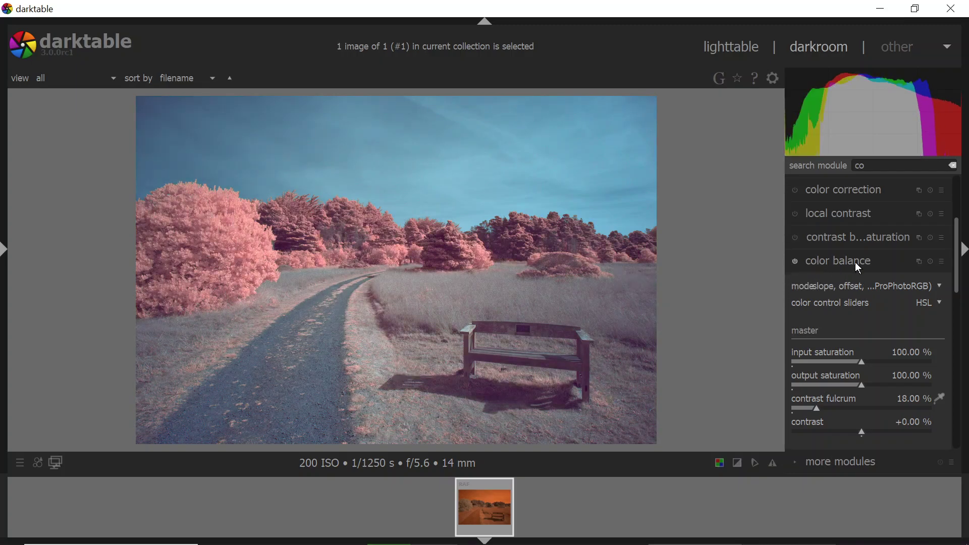
{"action": "left_click", "coordinate": [930, 263]}
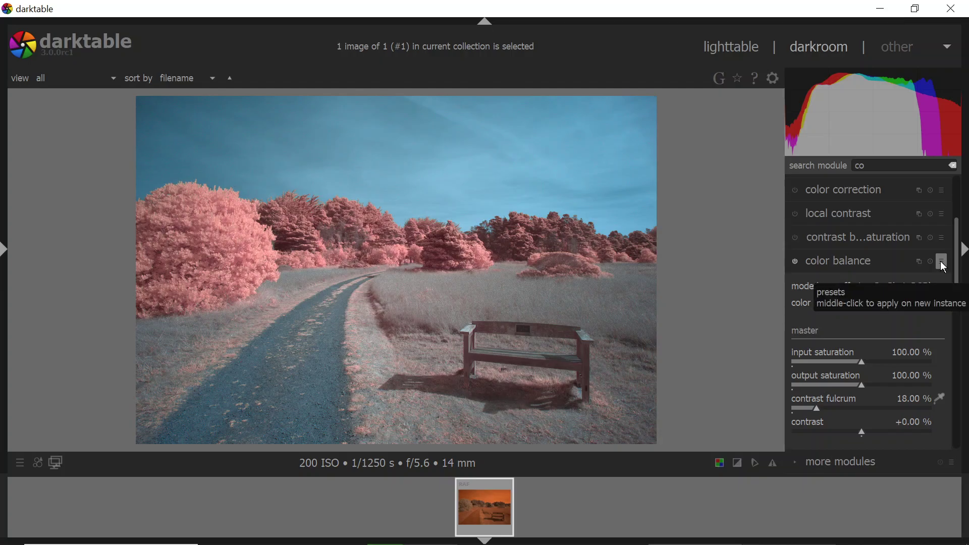
{"action": "left_click_drag", "start_coordinate": [955, 264], "coordinate": [954, 396]}
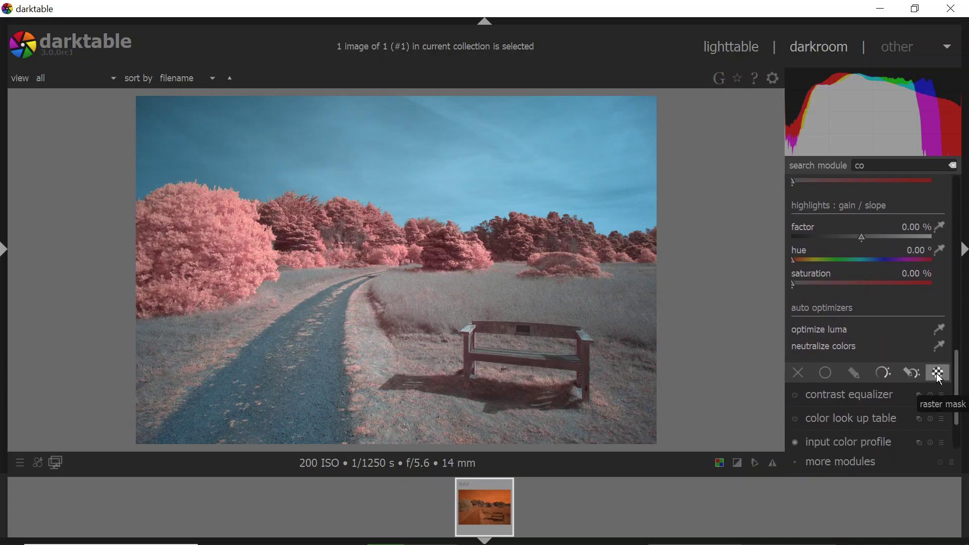
Enable color balance raster-mask blending with normal mode at 100% opacity, then switch the module off.
{"action": "left_click", "coordinate": [938, 375]}
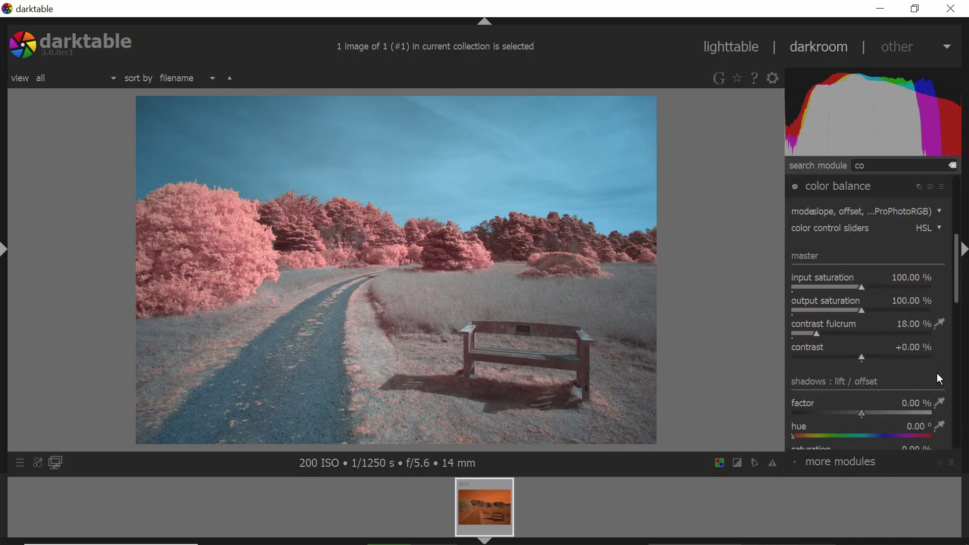
{"action": "left_click_drag", "start_coordinate": [958, 294], "coordinate": [955, 400]}
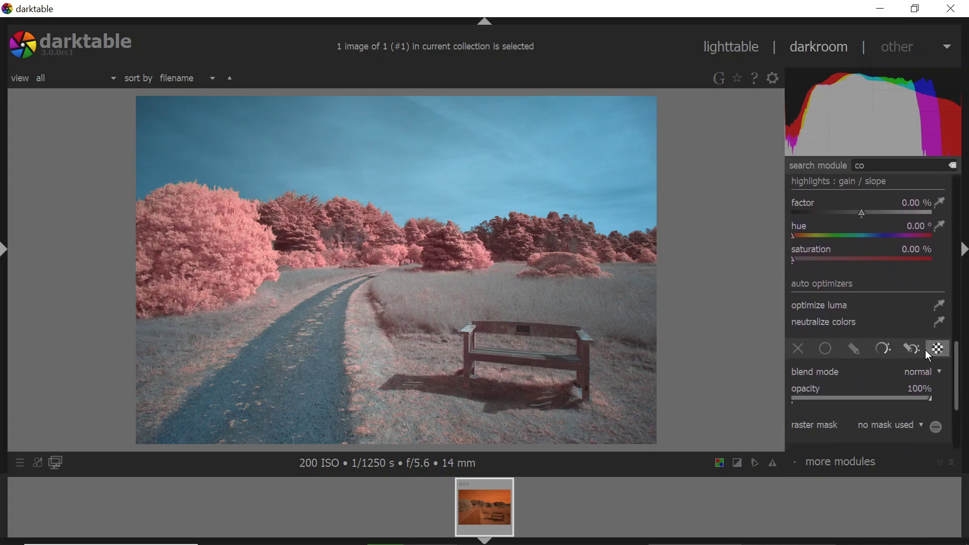
{"action": "scroll", "coordinate": [960, 353], "scroll_direction": "down", "scroll_amount": 1}
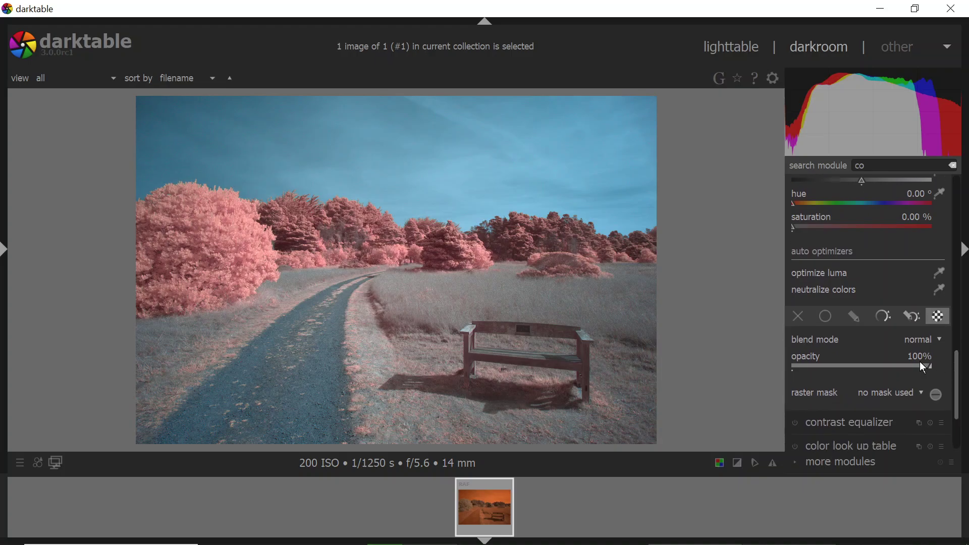
{"action": "left_click", "coordinate": [923, 342]}
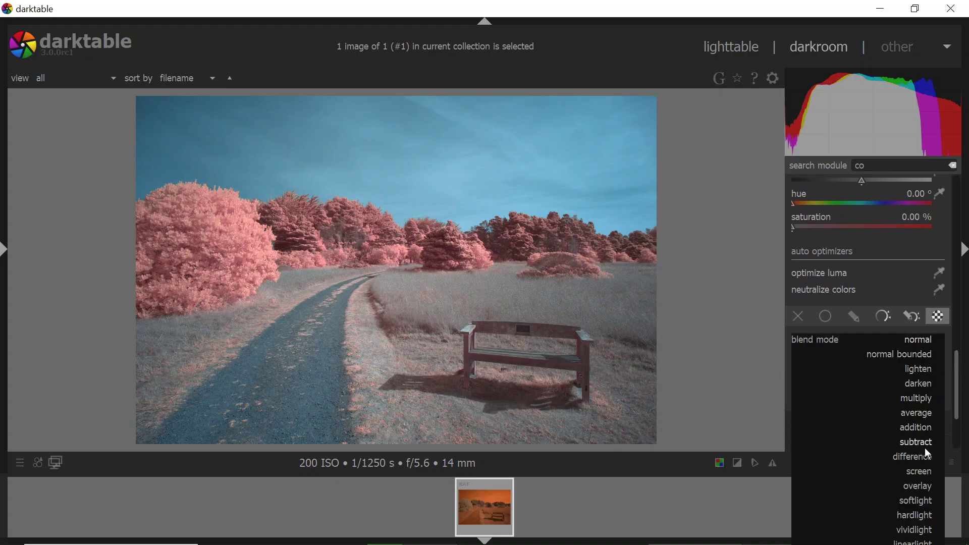
{"action": "left_click", "coordinate": [939, 319]}
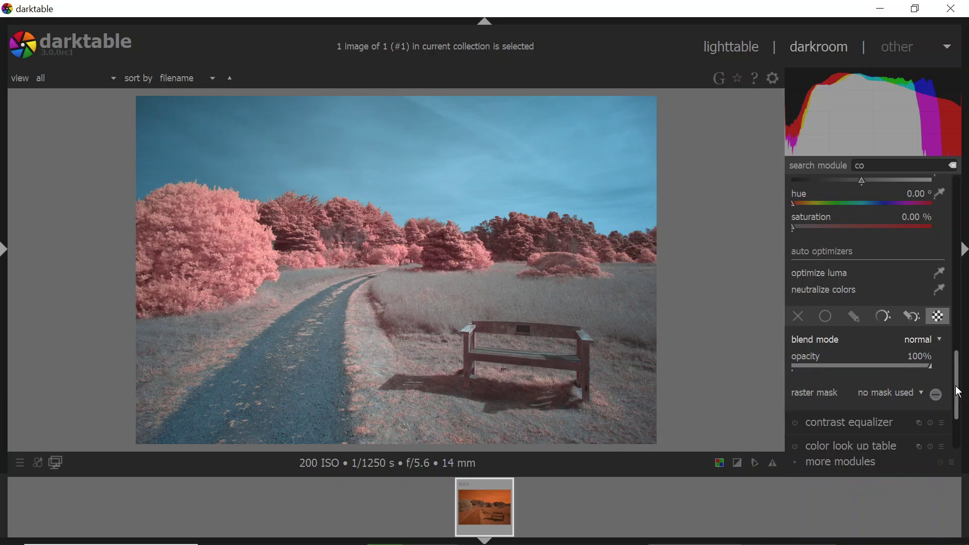
{"action": "left_click_drag", "start_coordinate": [957, 390], "coordinate": [957, 271]}
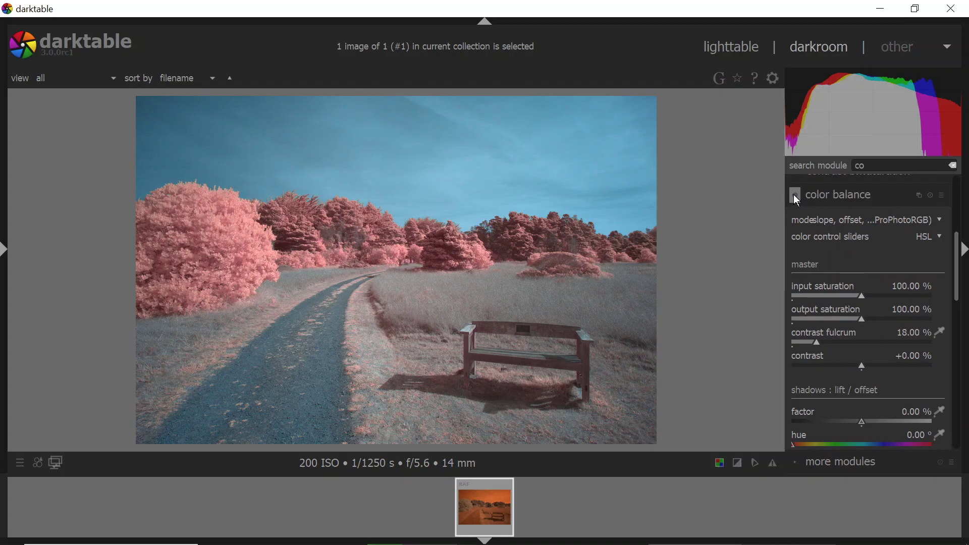
Collapse color balance, then expand and enable the contrast equalizer.
{"action": "left_click", "coordinate": [833, 201]}
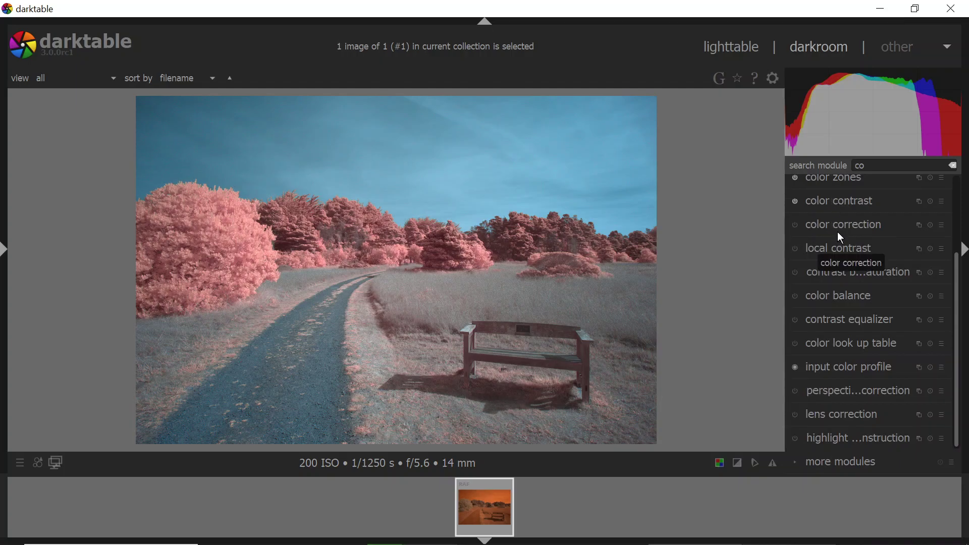
{"action": "left_click", "coordinate": [844, 324]}
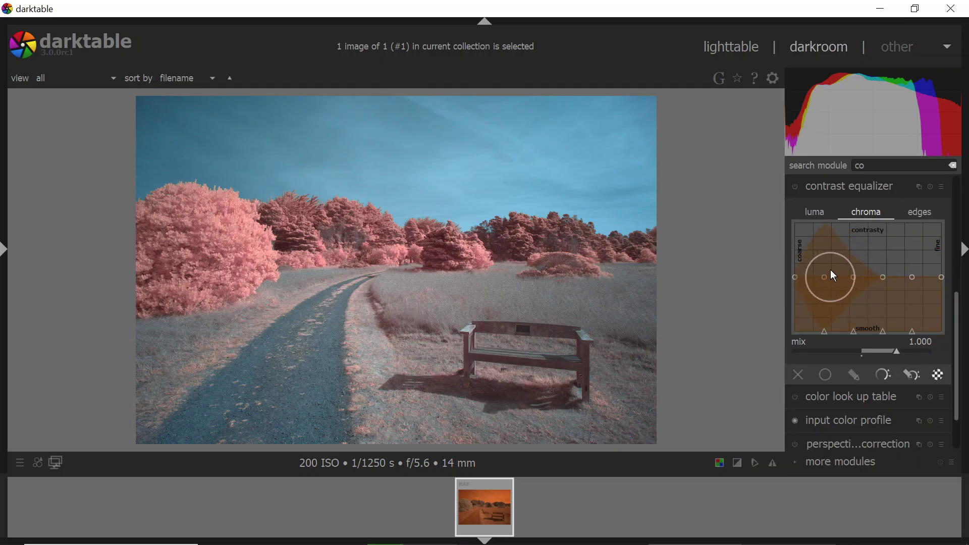
{"action": "left_click", "coordinate": [796, 187]}
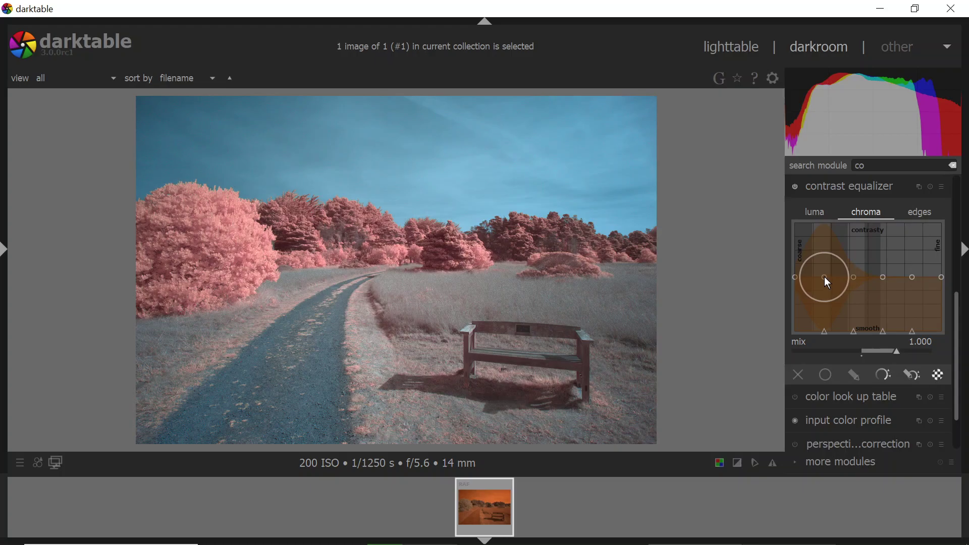
Pull the contrast equalizer's coarse chroma node down and lift the fine chroma node slightly.
{"action": "left_click_drag", "start_coordinate": [824, 277], "coordinate": [828, 243]}
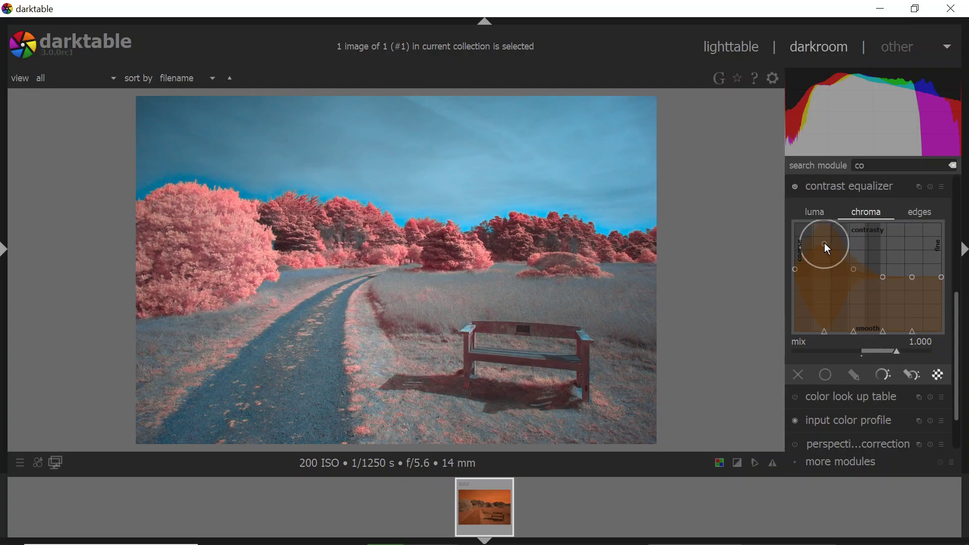
{"action": "left_click_drag", "start_coordinate": [823, 243], "coordinate": [820, 279]}
{"action": "mouse_move", "coordinate": [914, 275]}
{"action": "left_mouse_down"}
{"action": "mouse_move", "coordinate": [911, 222]}
{"action": "mouse_move", "coordinate": [914, 268]}
{"action": "left_mouse_up"}
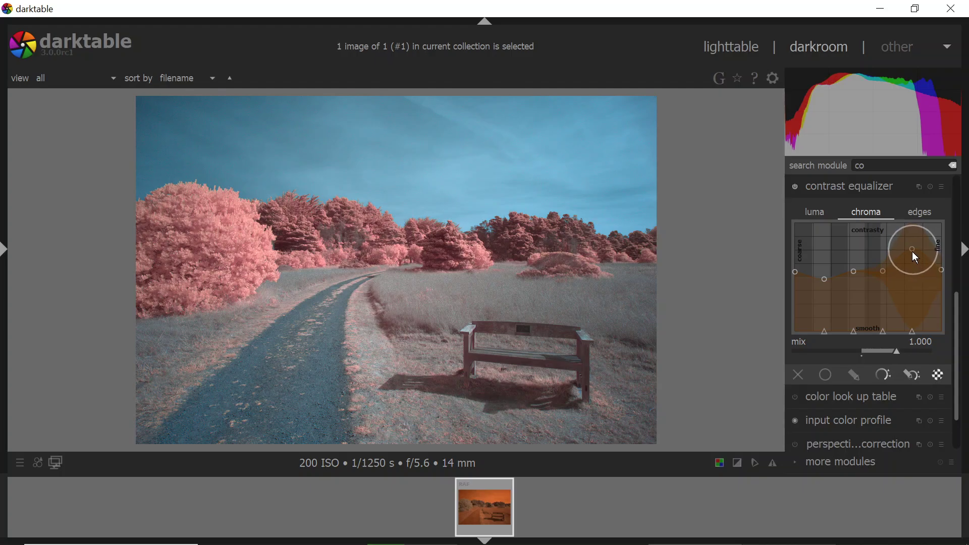
Raise the contrast equalizer's luma curve steeply at the fine-detail end.
{"action": "left_click", "coordinate": [810, 215]}
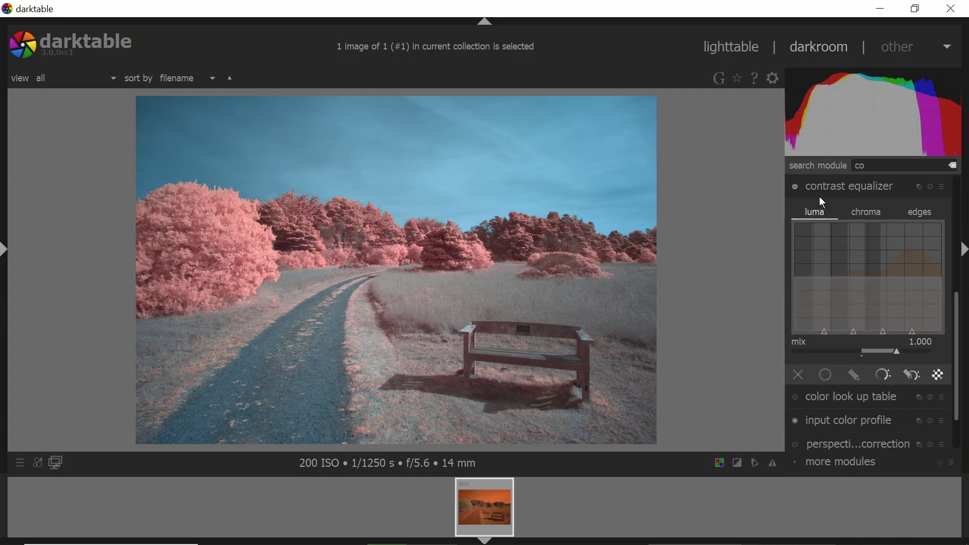
{"action": "left_click_drag", "start_coordinate": [910, 273], "coordinate": [923, 220]}
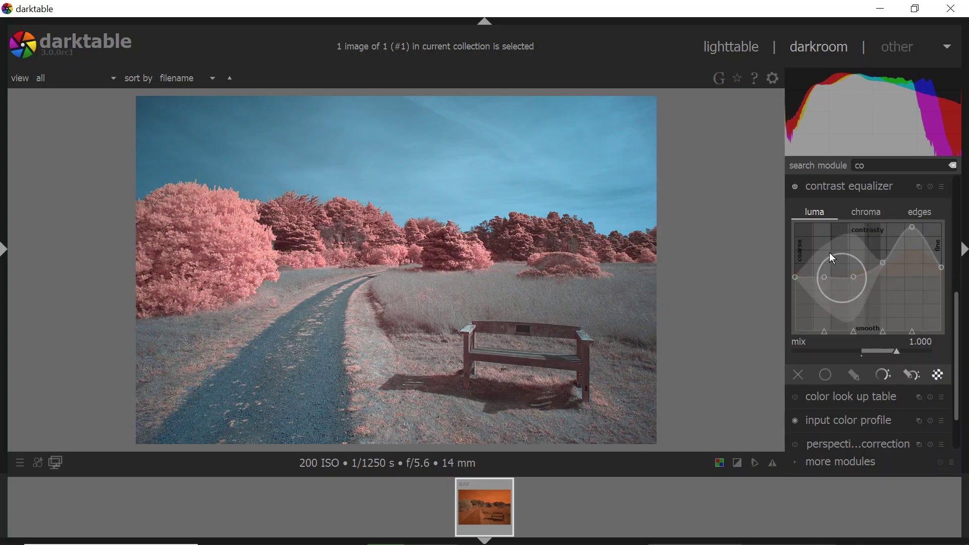